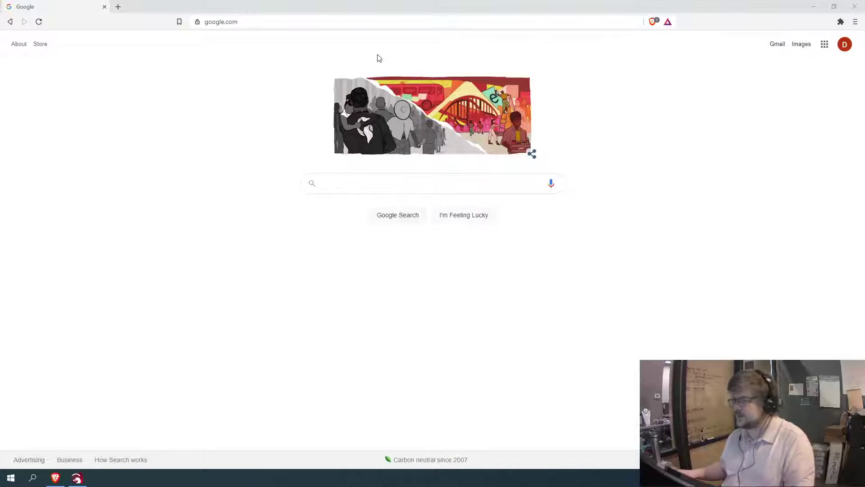
Step: Go to festi.info/boxes.py in Brave
left_click(261, 21)
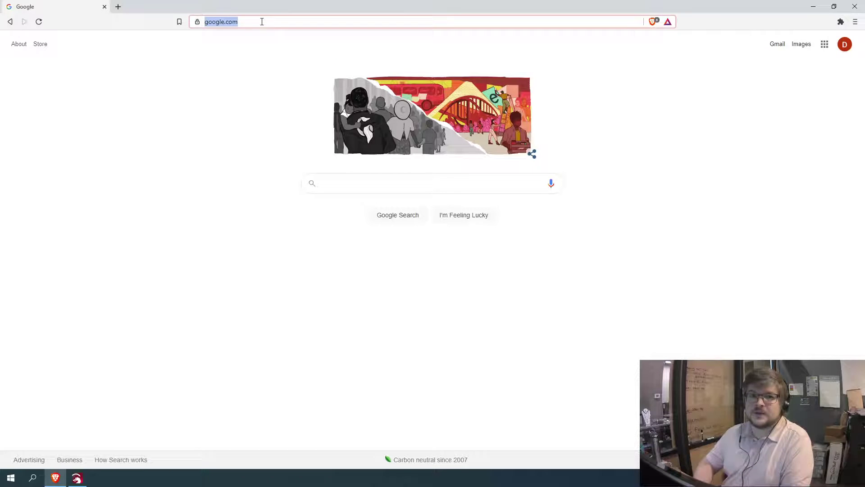
type("festi.inf")
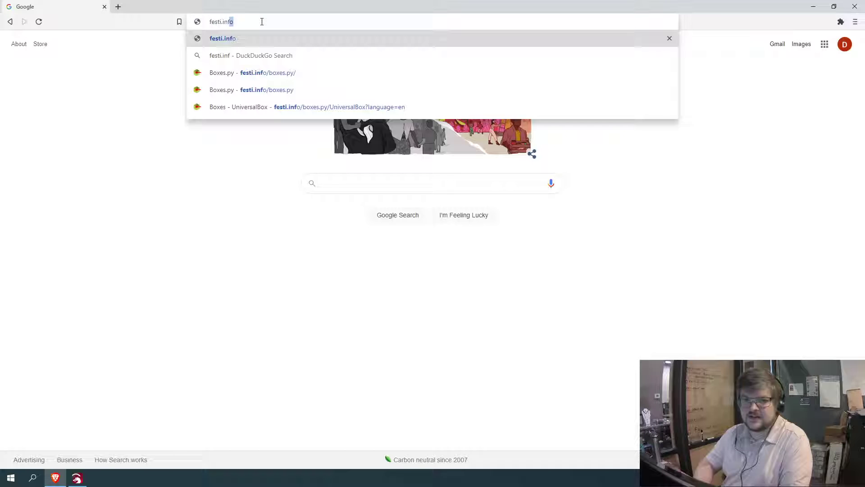
type("o/")
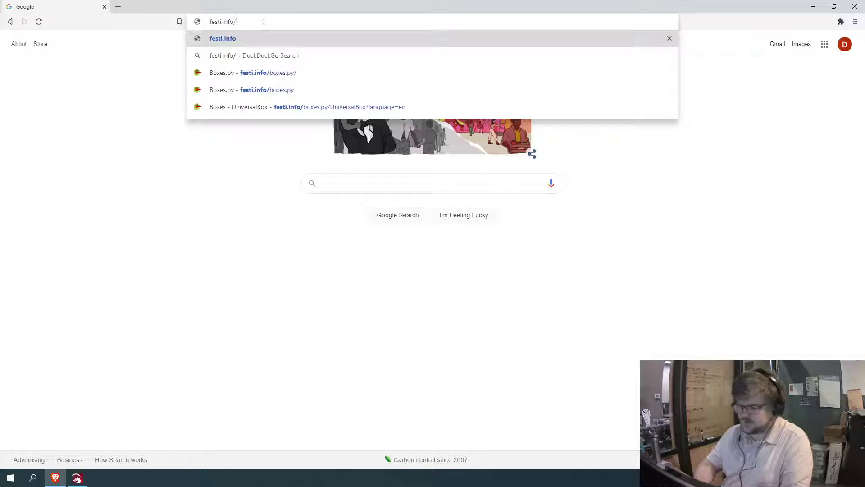
type("boxes.")
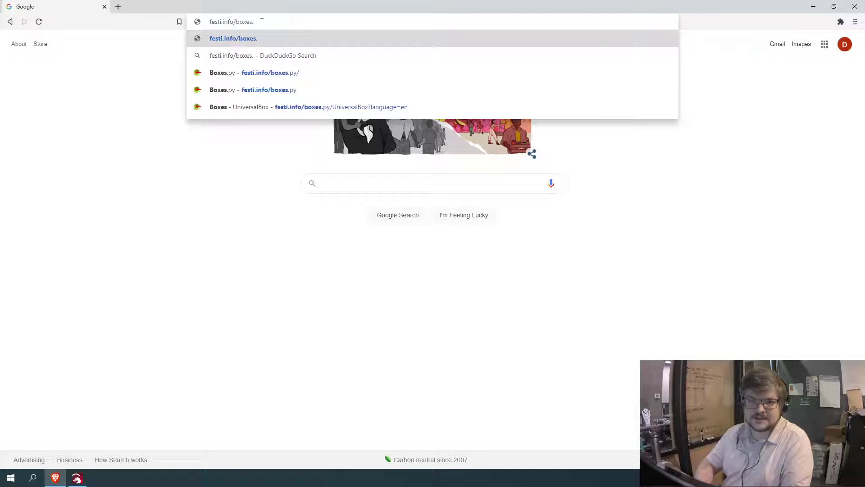
type("py")
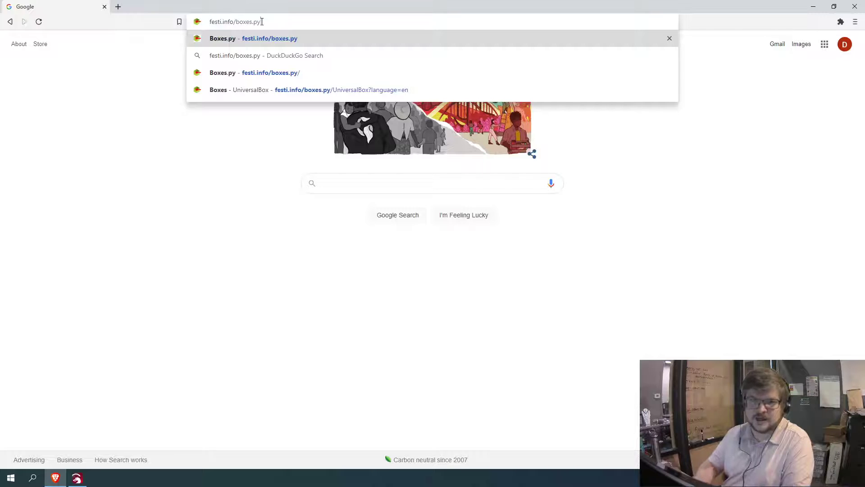
key("Return")
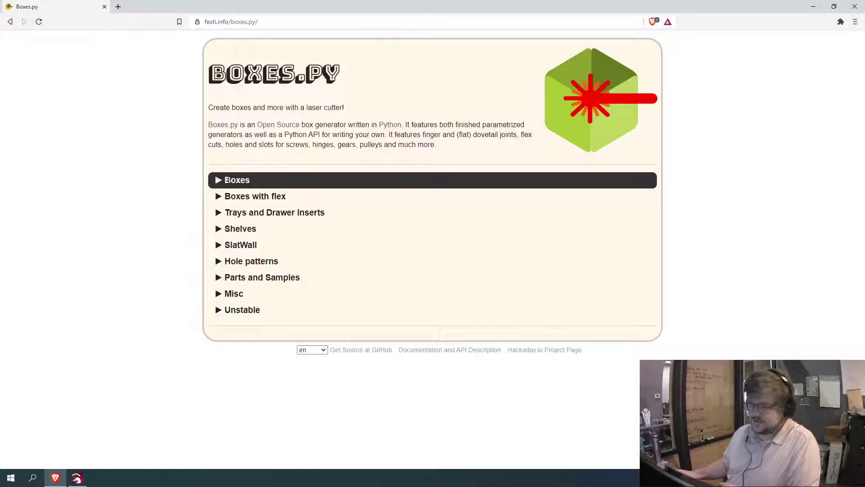
Step: Expand the Boxes category and scroll down its generator list toward UniversalBox
left_click(221, 184)
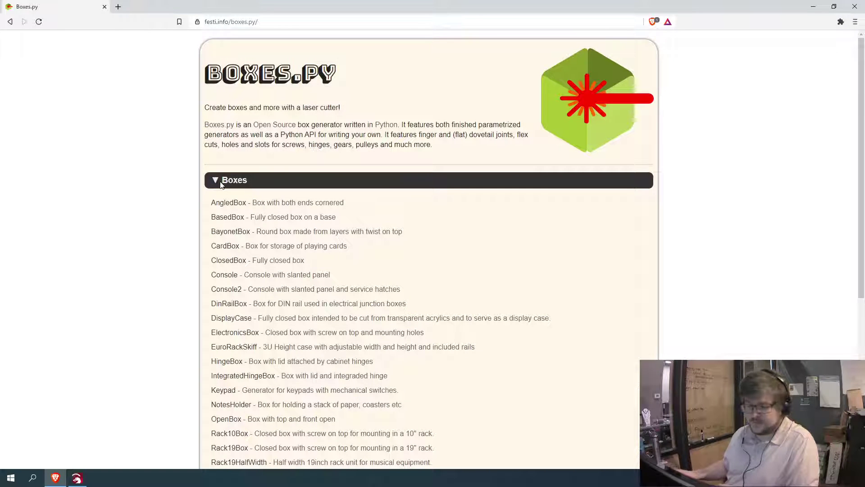
scroll(223, 181, "down", 1)
scroll(249, 237, "down", 3)
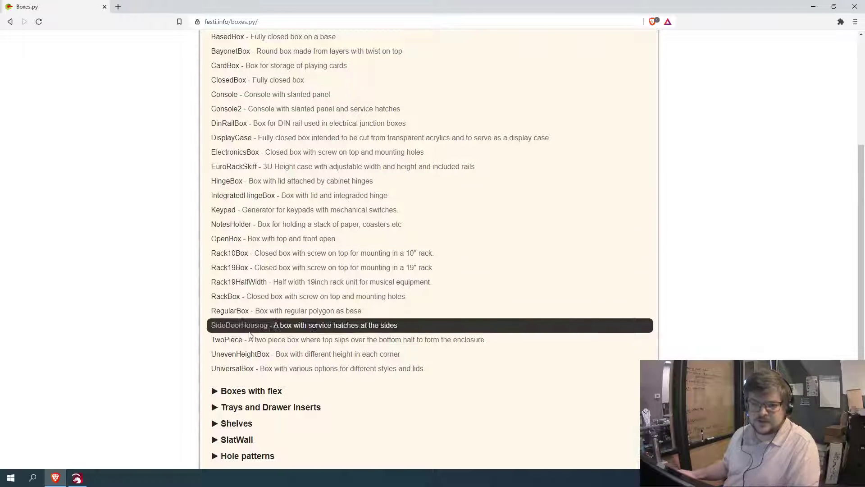
left_click(233, 369)
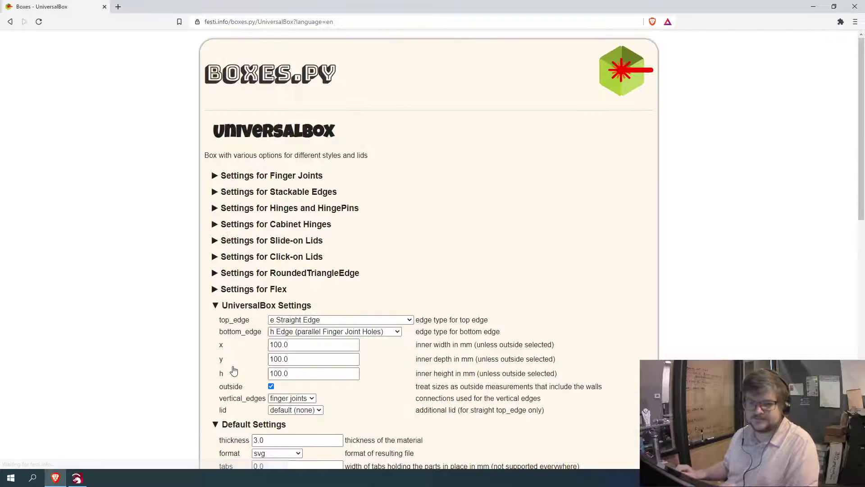
scroll(52, 312, "down", 3)
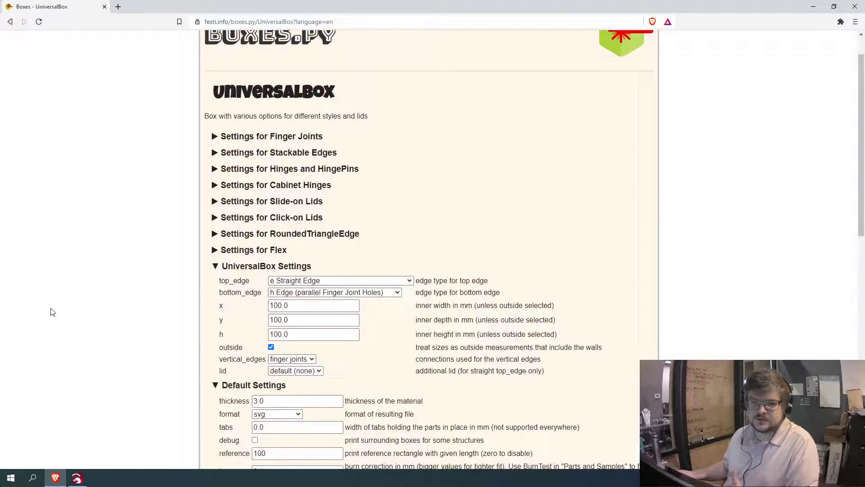
scroll(63, 298, "up", 2)
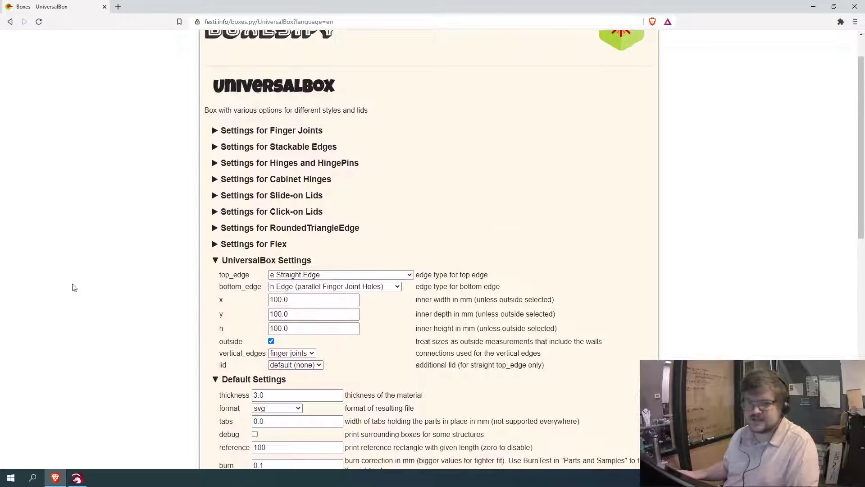
scroll(151, 358, "down", 5)
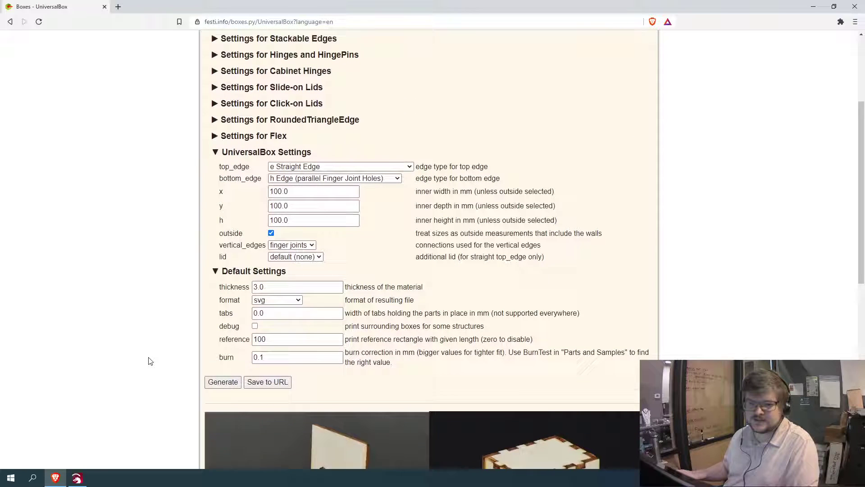
scroll(151, 361, "up", 2)
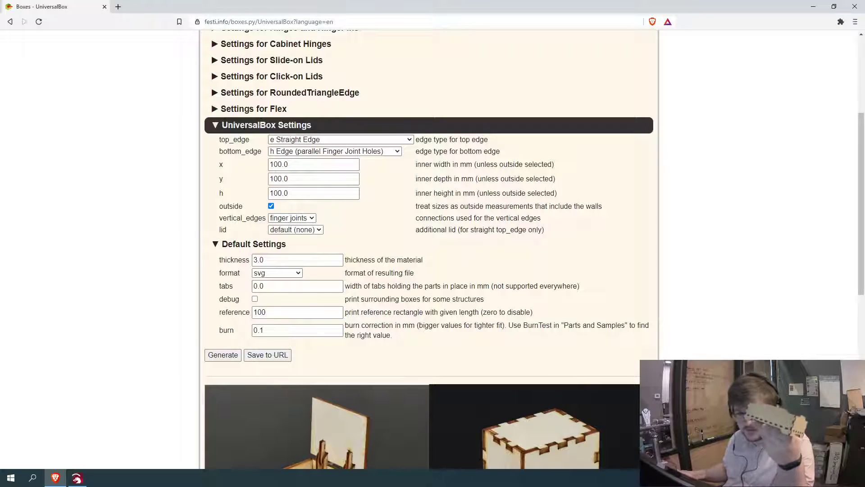
Step: Set top_edge to 'S Stackable (top)' and bottom_edge to 's Stackable (bottom, finger joint holes)'
left_click(277, 139)
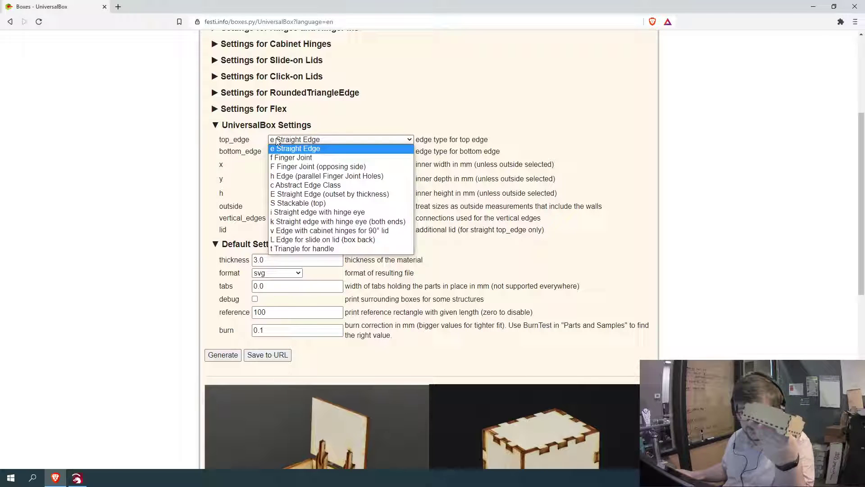
left_click(309, 204)
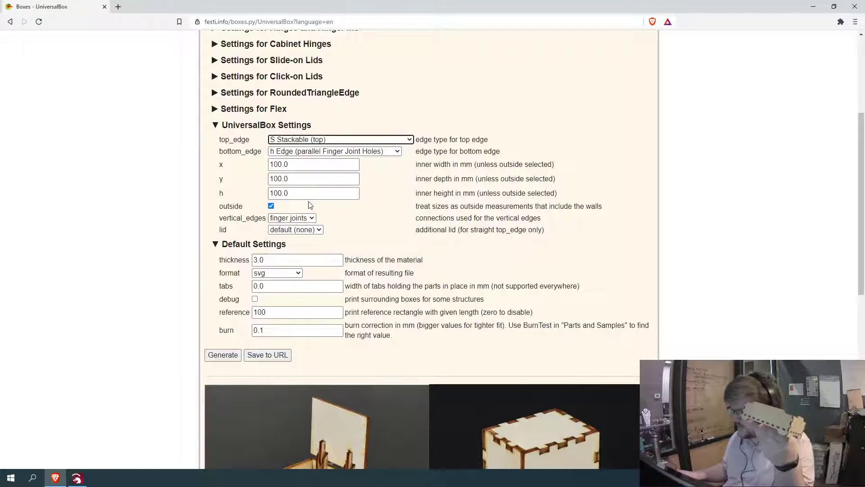
left_click(308, 152)
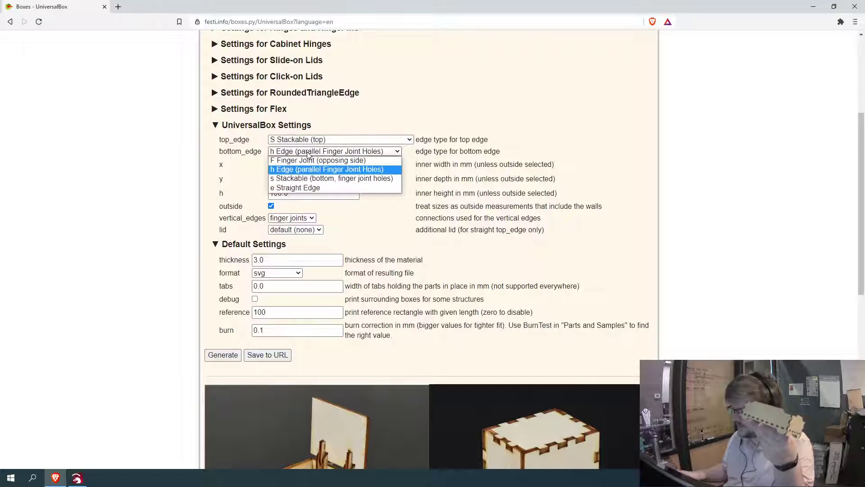
left_click(312, 179)
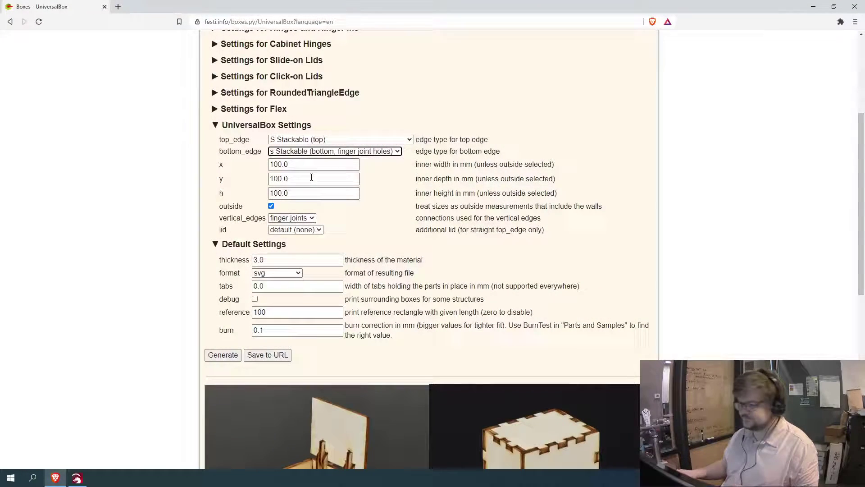
Step: Enter 200 for the inner width x and 50 for the height h, keeping depth at 100
left_click(291, 164)
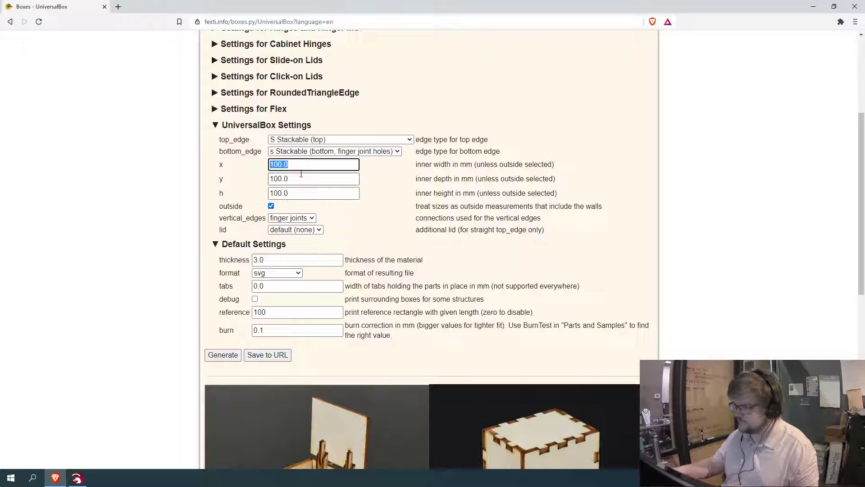
type("200")
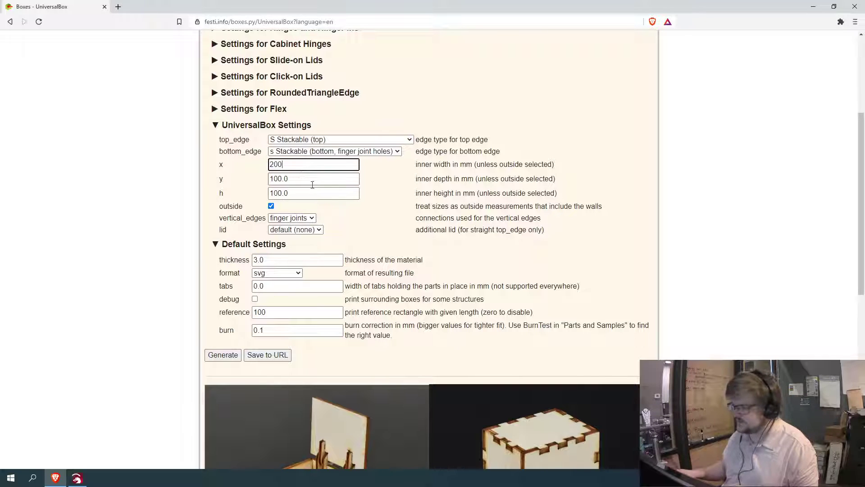
left_click(298, 192)
double_click(298, 192)
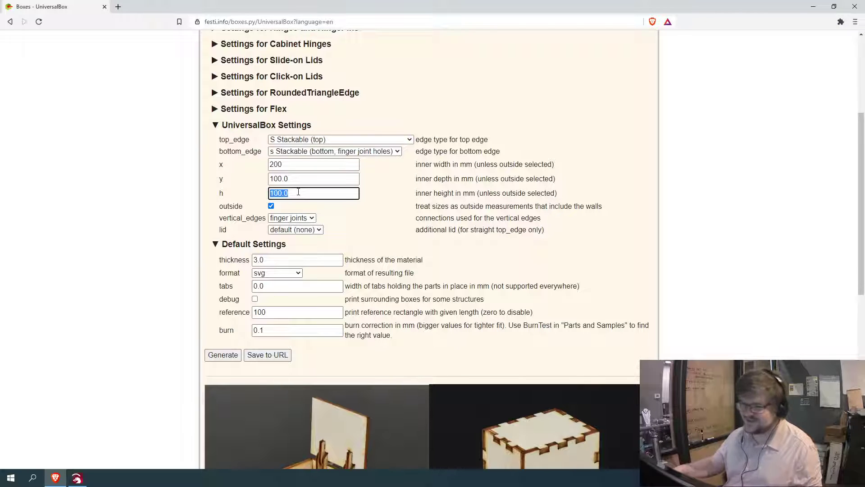
type("50")
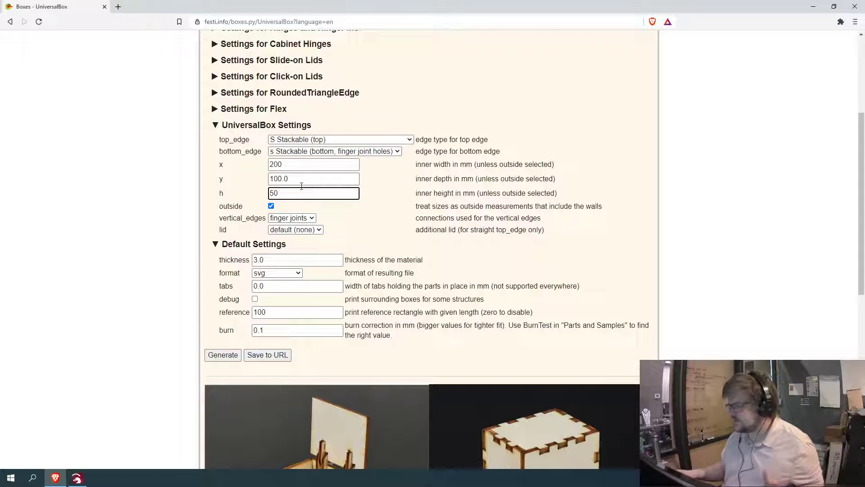
left_click(303, 179)
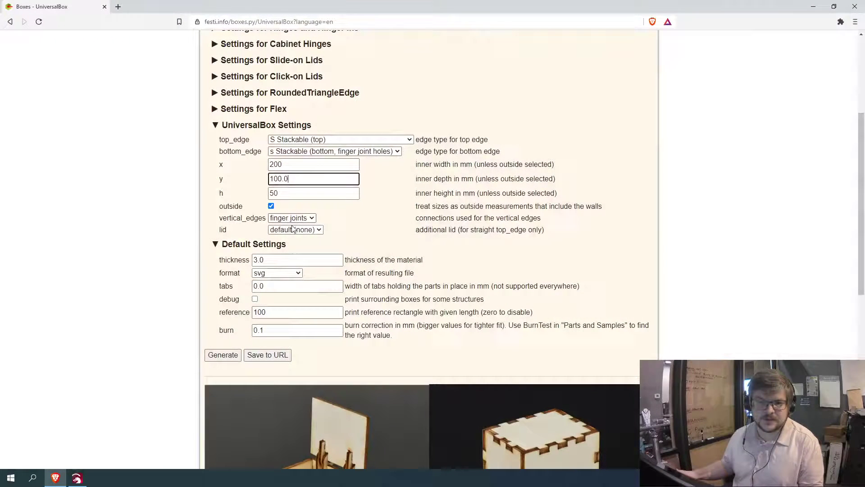
left_click_drag(276, 262, 245, 260)
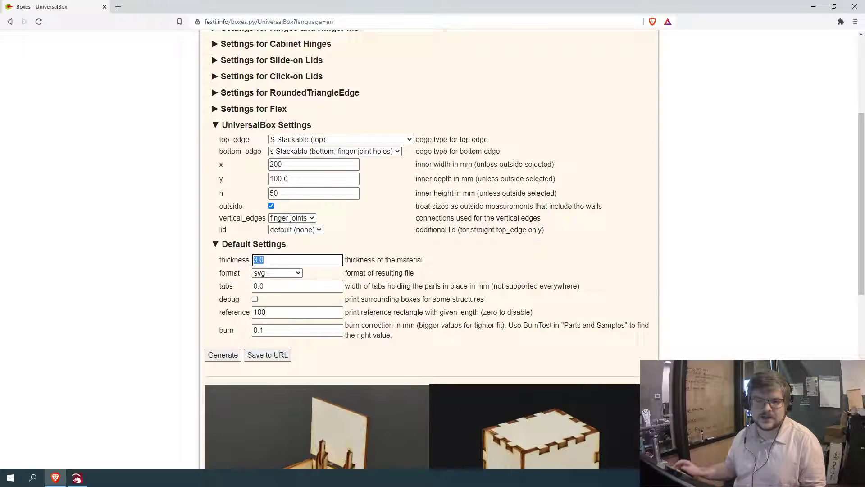
left_click(276, 259)
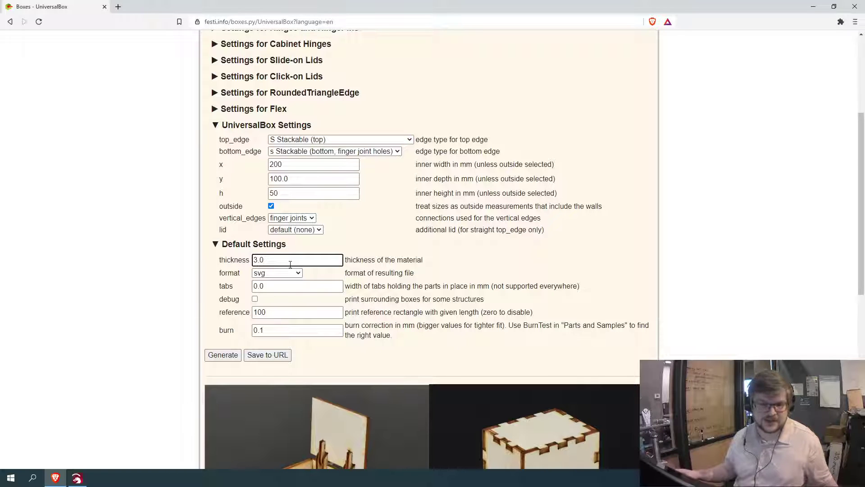
left_click(271, 330)
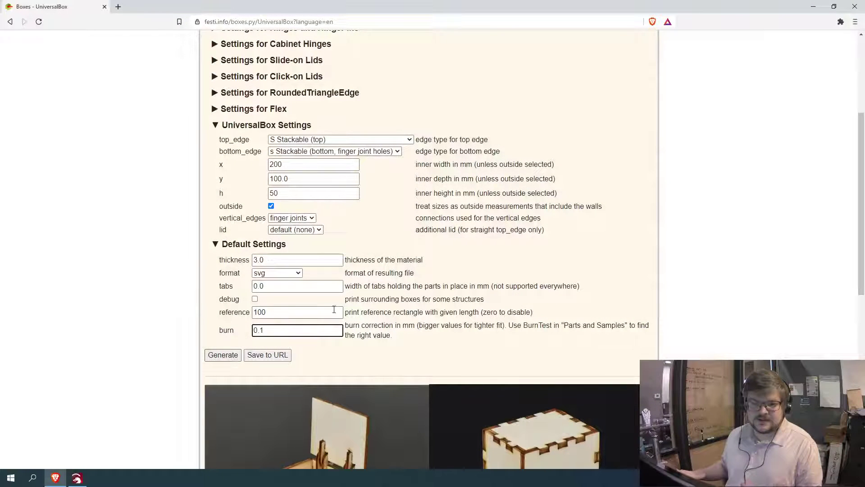
Step: Generate the UniversalBox layout, review its panels, and bring up the page's save options
left_click(223, 355)
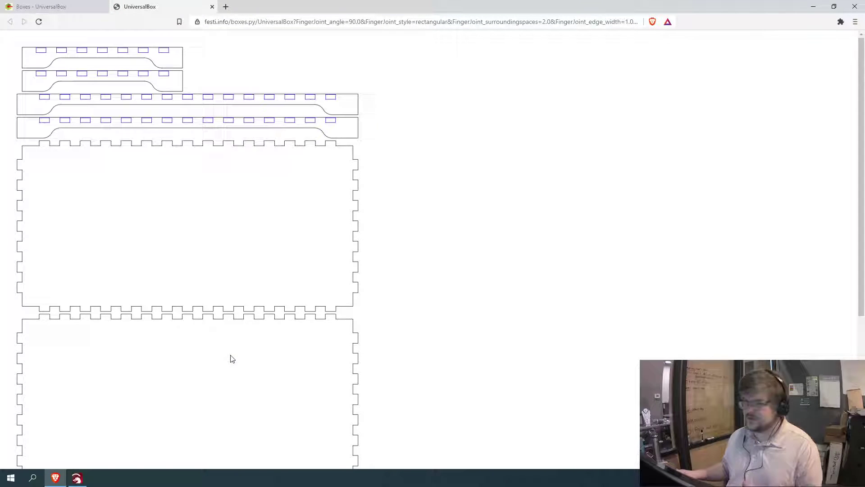
scroll(242, 349, "down", 5)
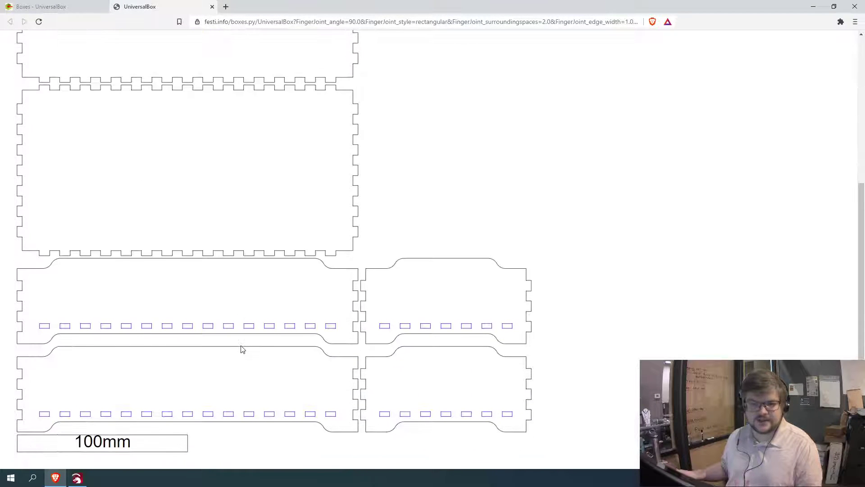
scroll(243, 349, "up", 5)
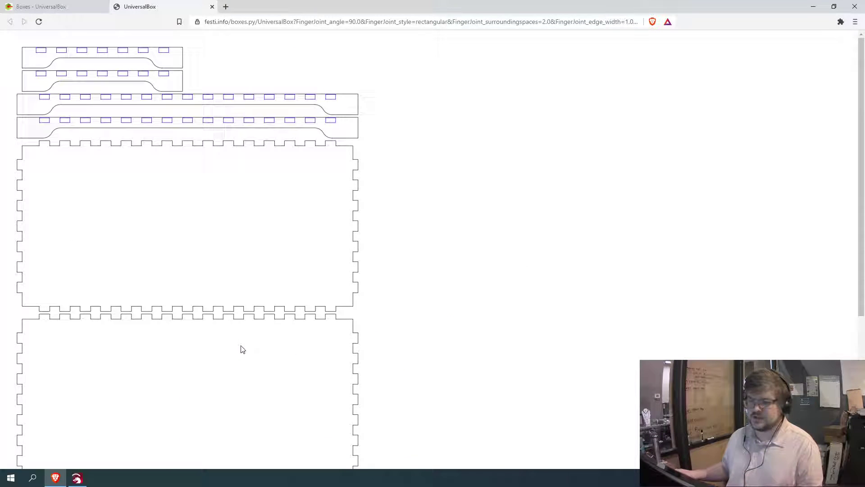
right_click(220, 185)
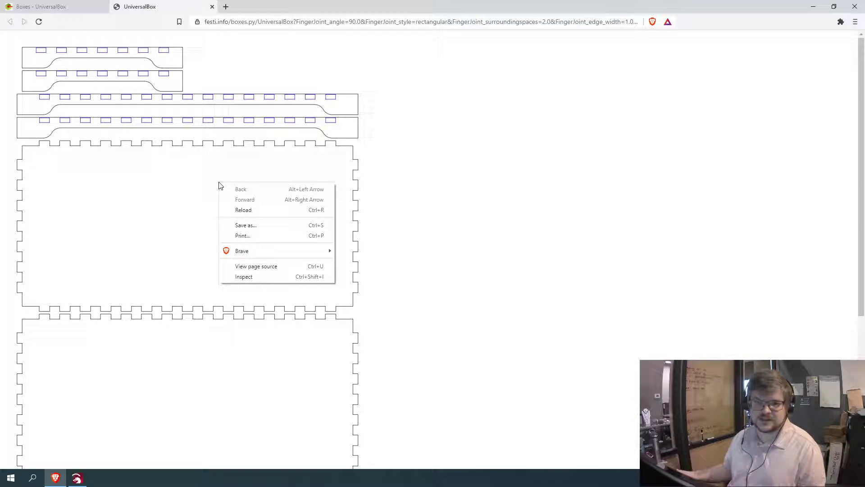
Step: Save the drawing to Downloads as demo_box_open.svg and return to the UniversalBox settings tab
left_click(260, 225)
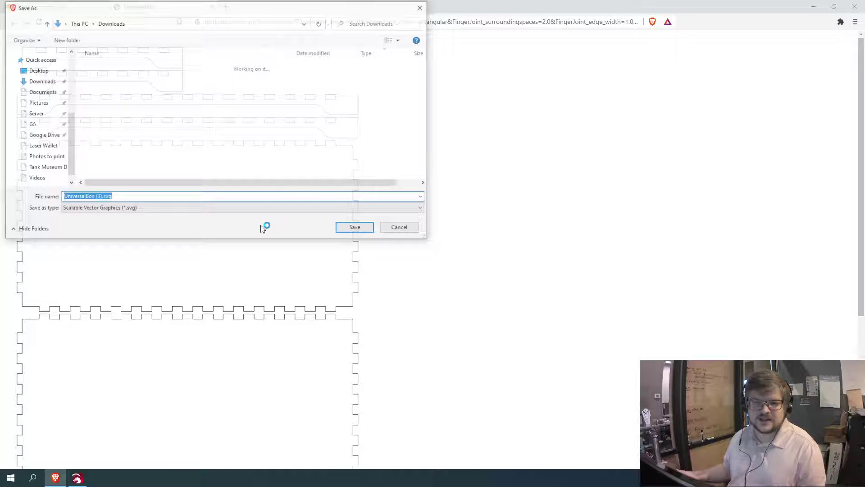
left_click(101, 197)
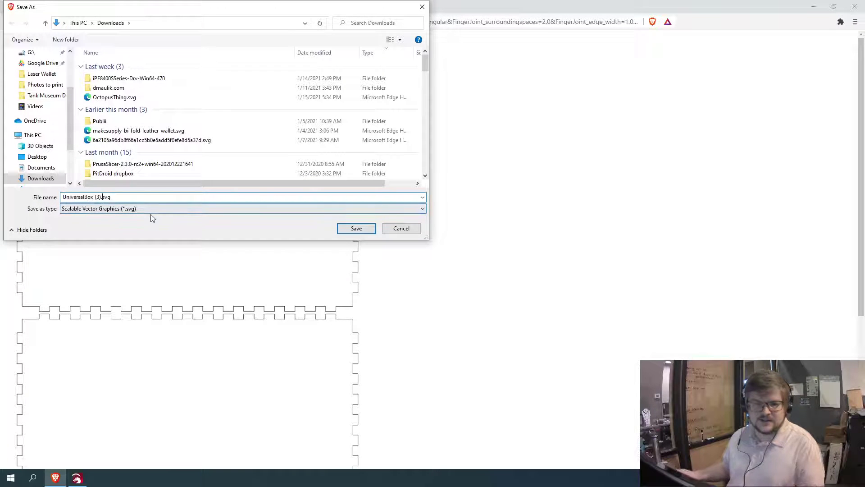
key("BackSpace")
key("BackSpace")
key("BackSpace")
key("BackSpace")
key("BackSpace")
key("BackSpace")
key("BackSpace")
key("BackSpace")
key("BackSpace")
key("BackSpace")
key("BackSpace")
key("BackSpace")
key("BackSpace")
key("BackSpace")
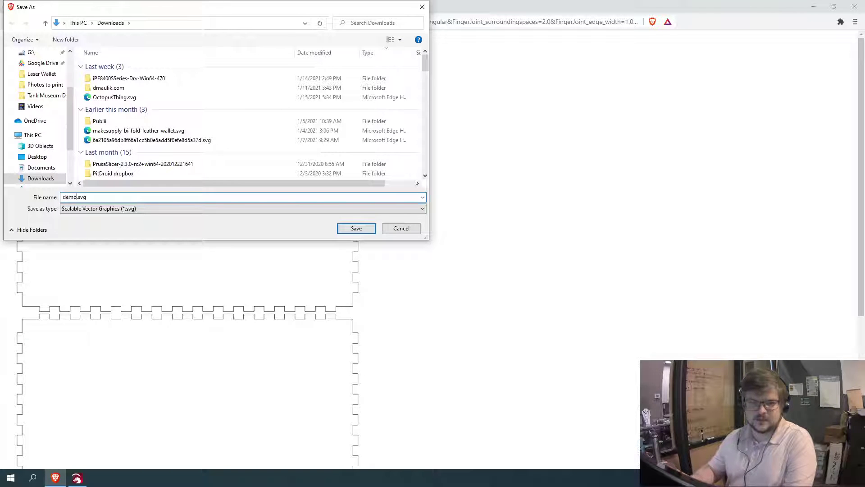
type("demo_box_open")
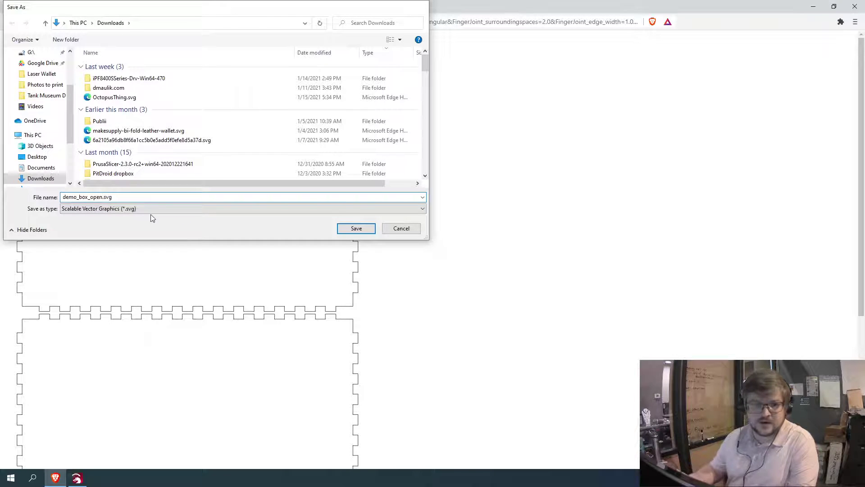
key("Return")
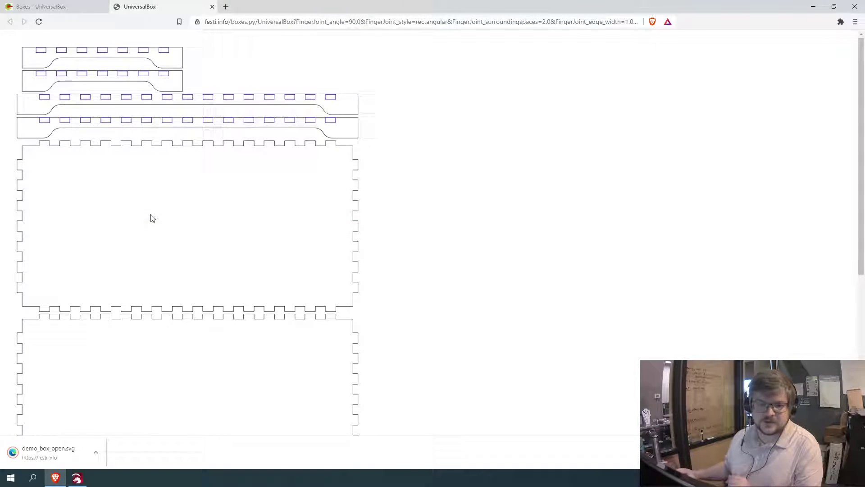
left_click(70, 10)
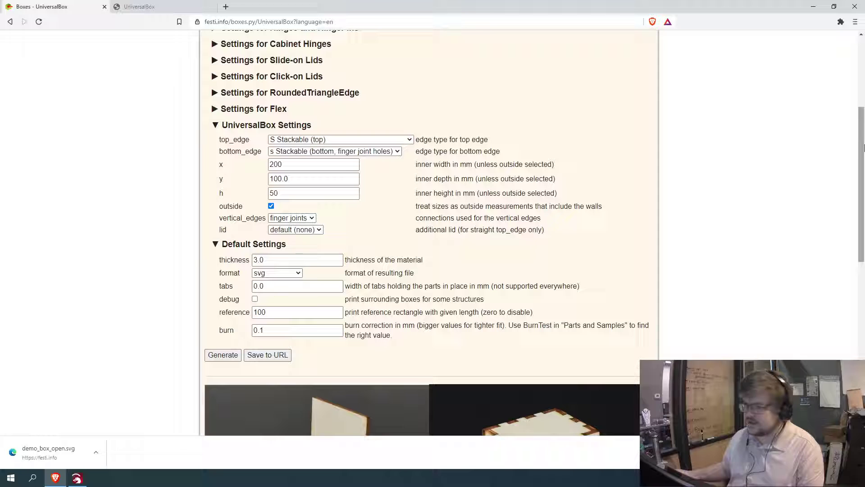
Step: Set top_edge to 'k Straight edge with hinge eye (both ends)' and depth y to 200, then generate
left_click(302, 140)
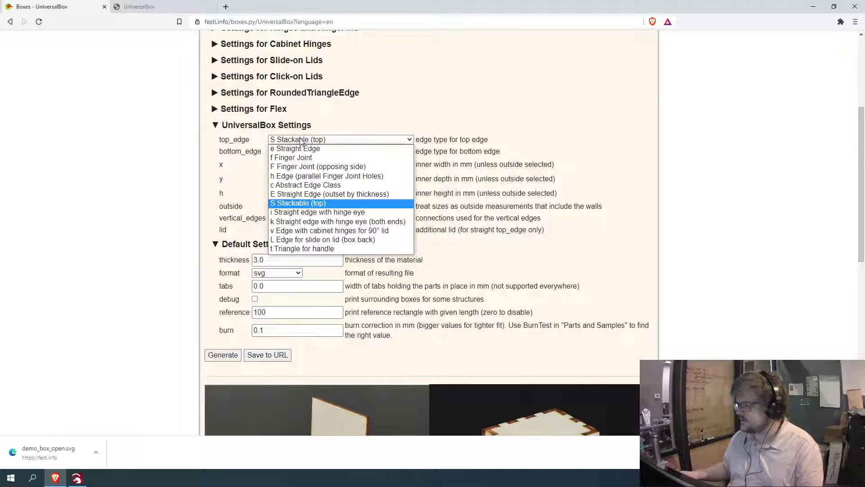
left_click(389, 223)
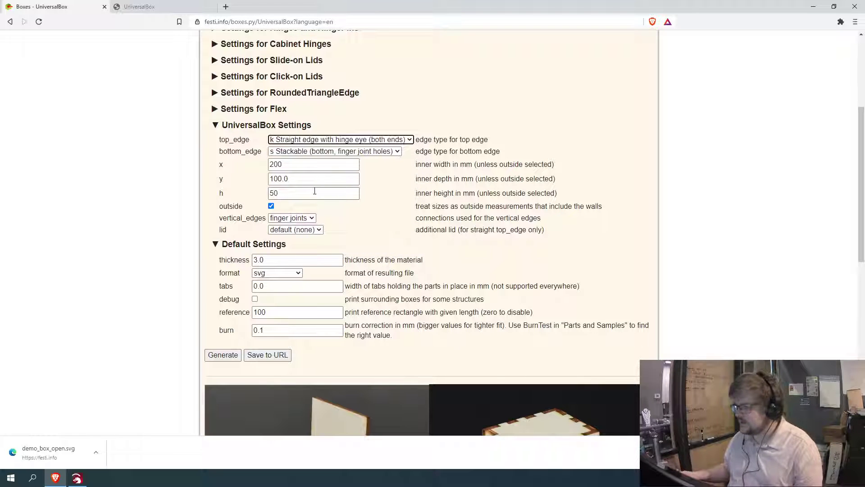
double_click(304, 179)
type("200")
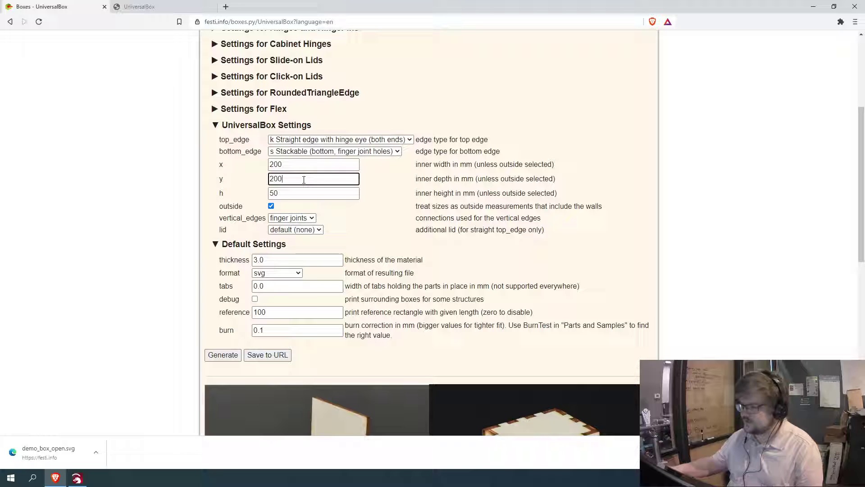
left_click(308, 167)
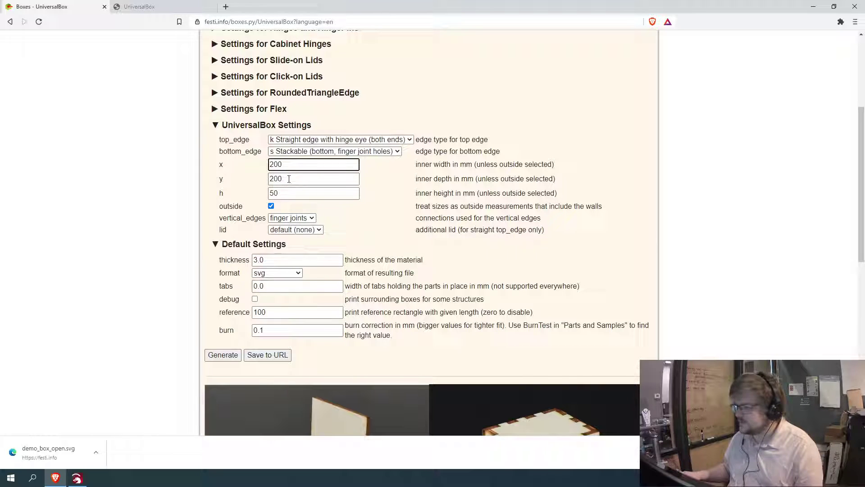
left_click(220, 356)
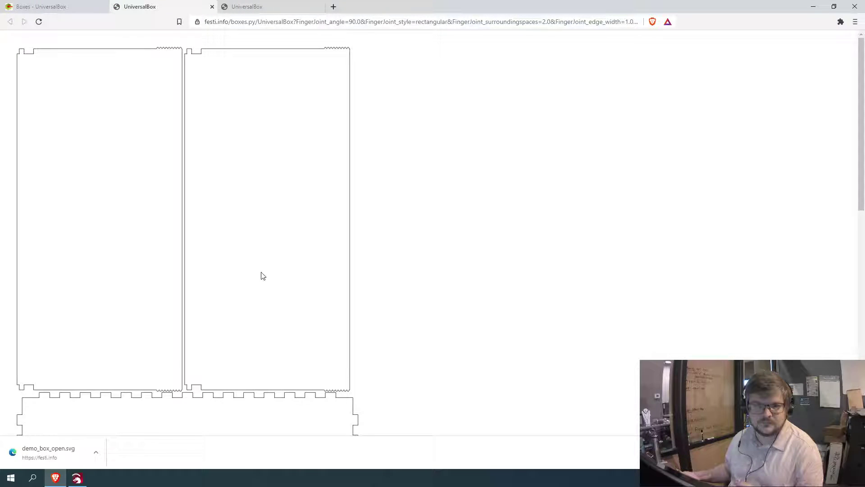
Step: Scroll through the generated hinged box layout to check its panels
scroll(263, 275, "down", 10)
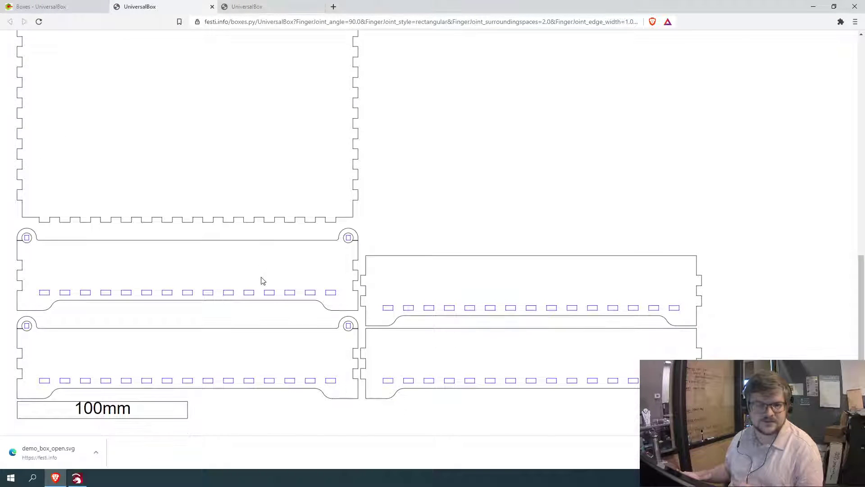
scroll(264, 280, "up", 10)
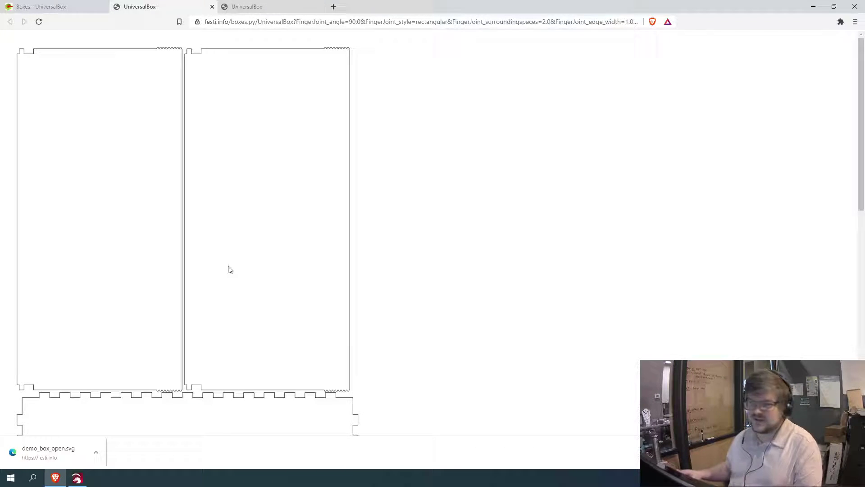
Step: Resize the box to x 100, y 100 and h 25, then generate the new layout
left_click(49, 4)
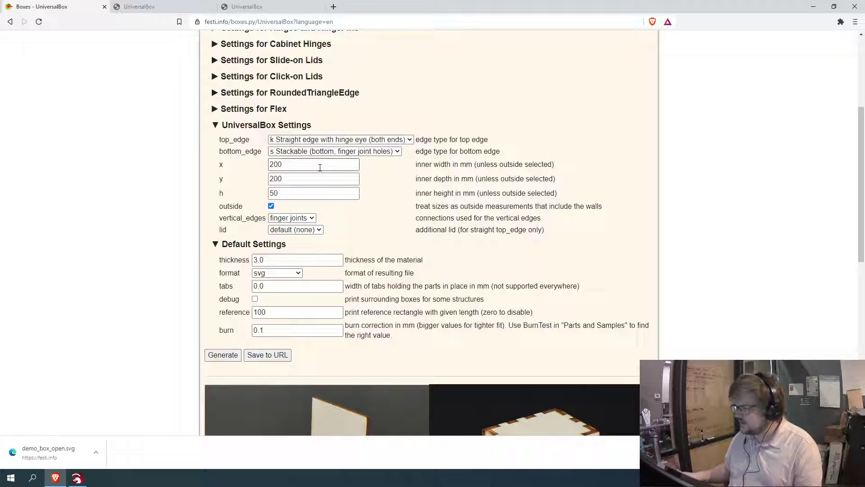
type("100")
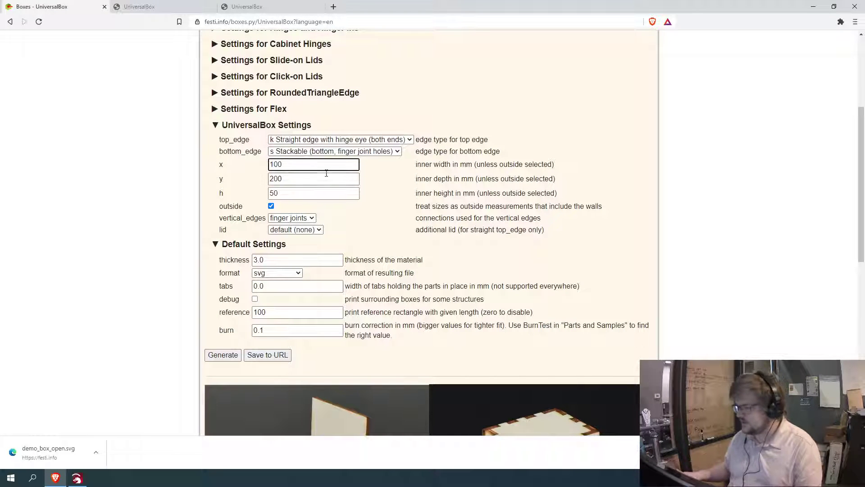
double_click(322, 175)
type("100")
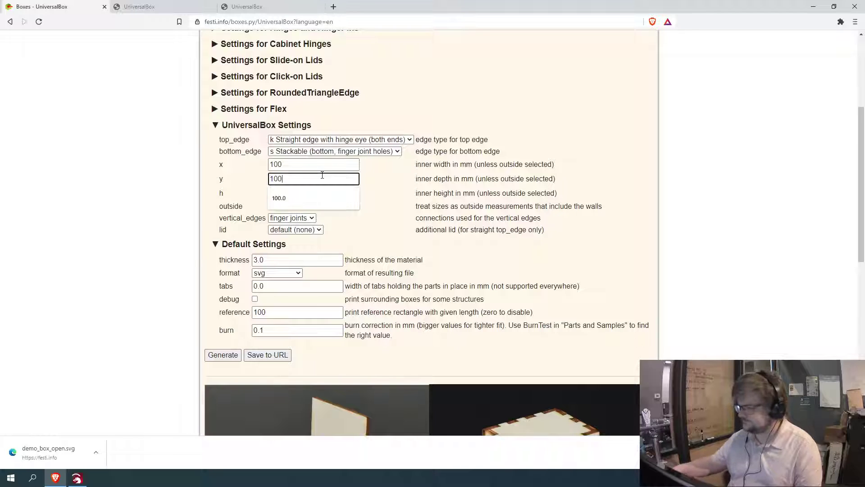
left_click(381, 186)
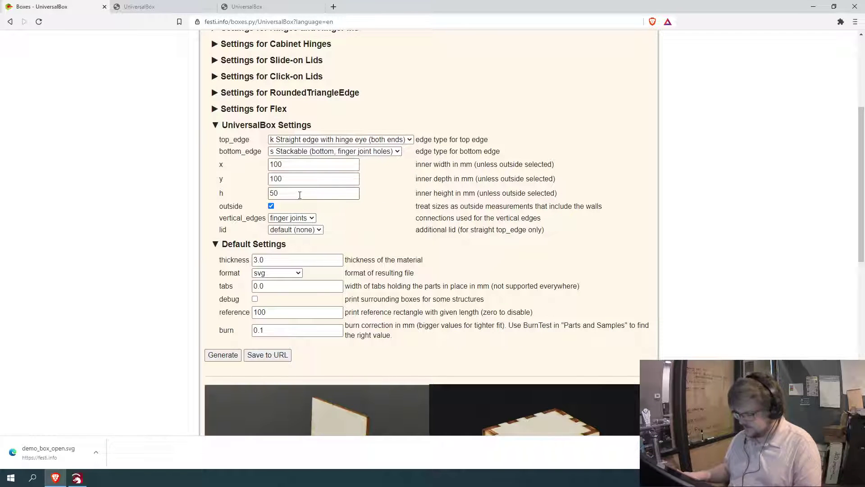
double_click(300, 195)
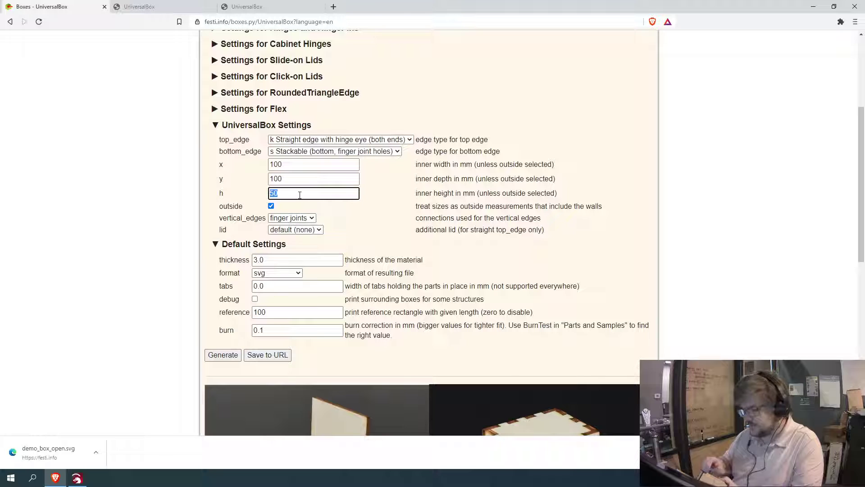
type("25")
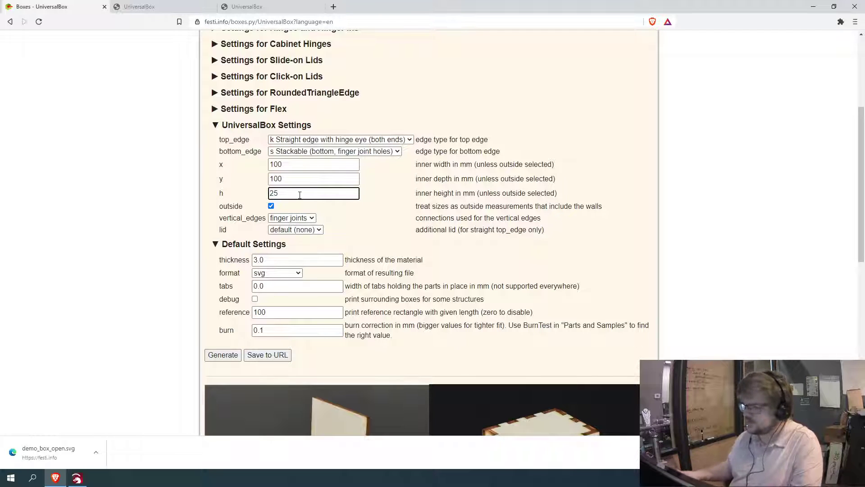
left_click(224, 356)
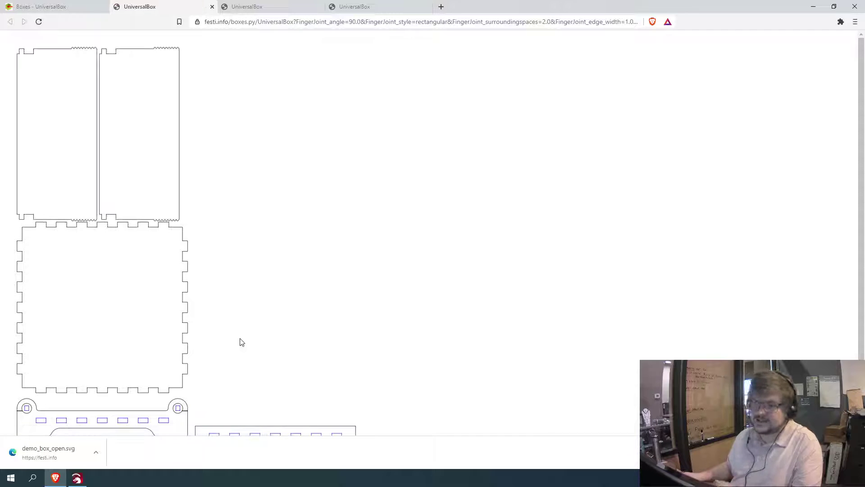
Step: Set the box height back to 50 mm, regenerate the layout, and scroll through the result
scroll(240, 343, "down", 2)
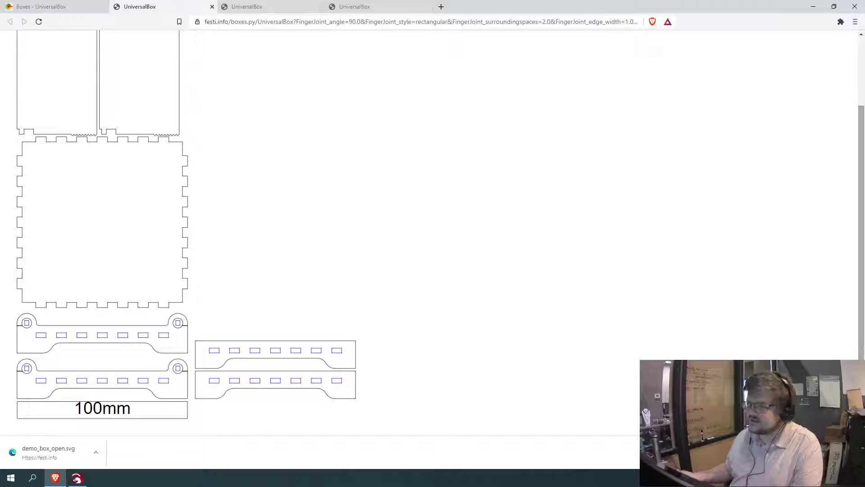
left_click(83, 4)
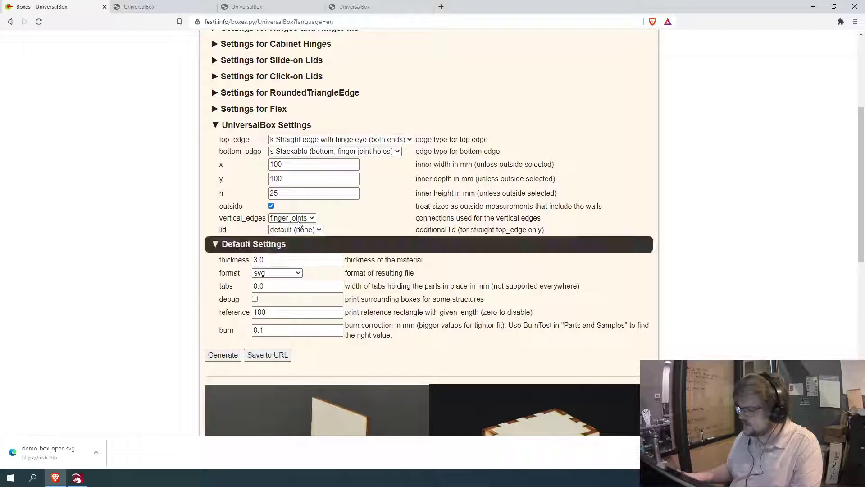
double_click(308, 198)
type("50")
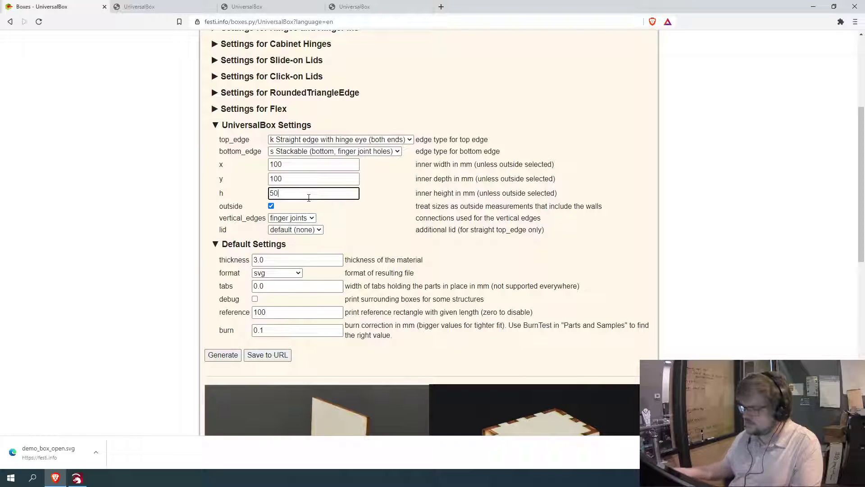
left_click(224, 356)
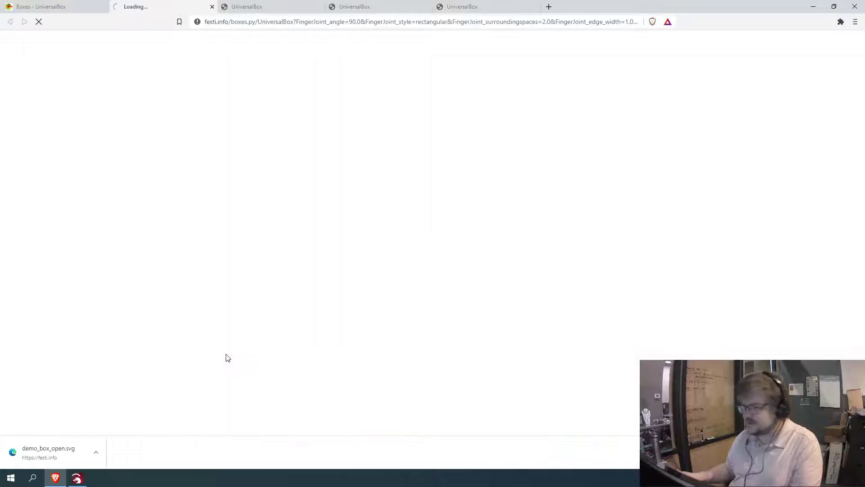
scroll(227, 355, "down", 4)
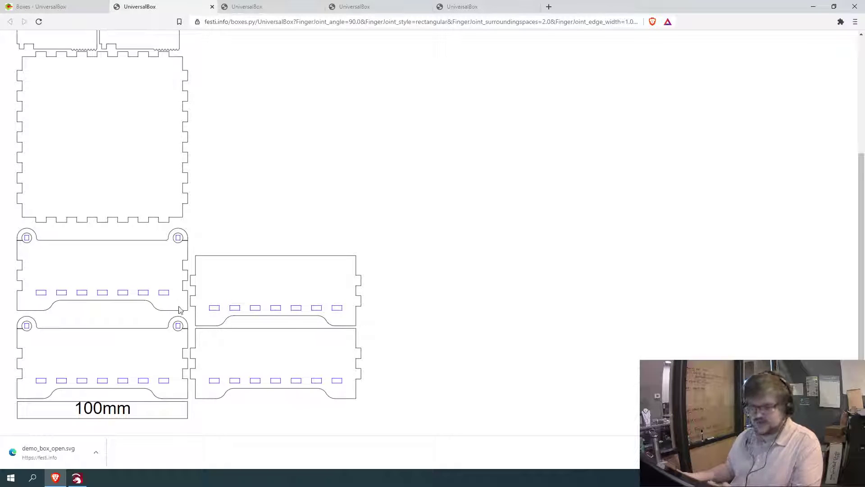
Step: Save the hinge-eye drawing to Downloads as demo_box_lid.svg, fixing the stray backslash in the name
right_click(71, 64)
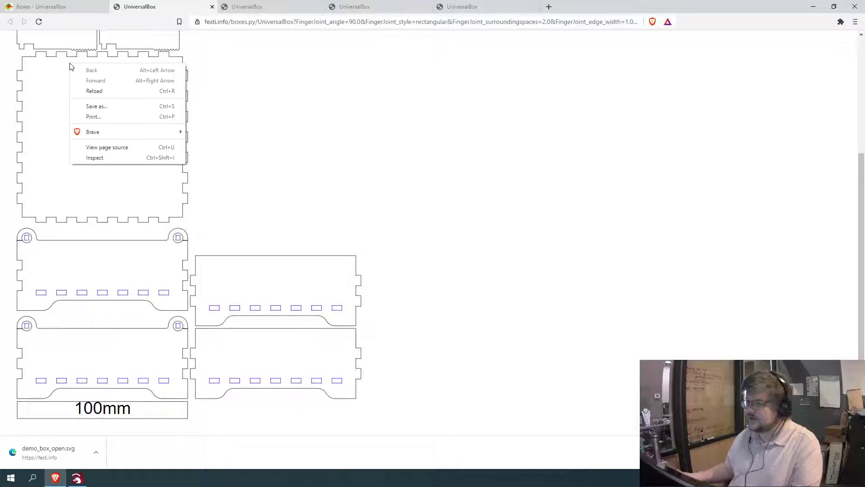
left_click(102, 106)
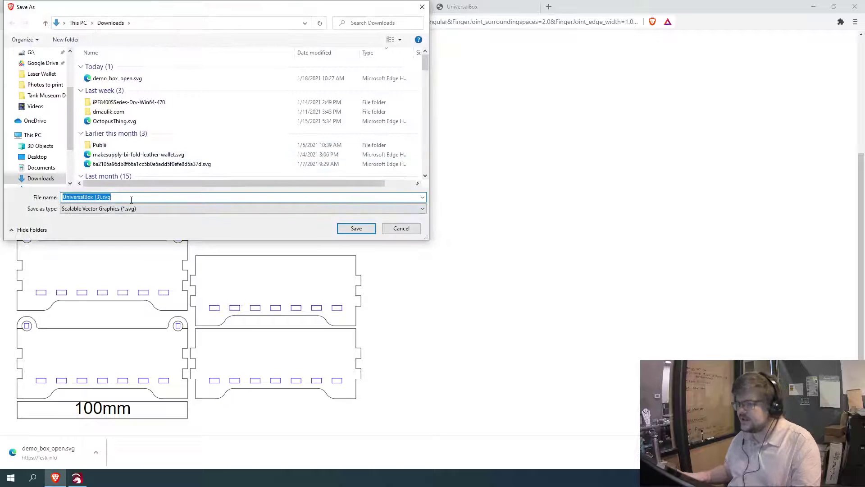
left_click(117, 78)
left_click(100, 197)
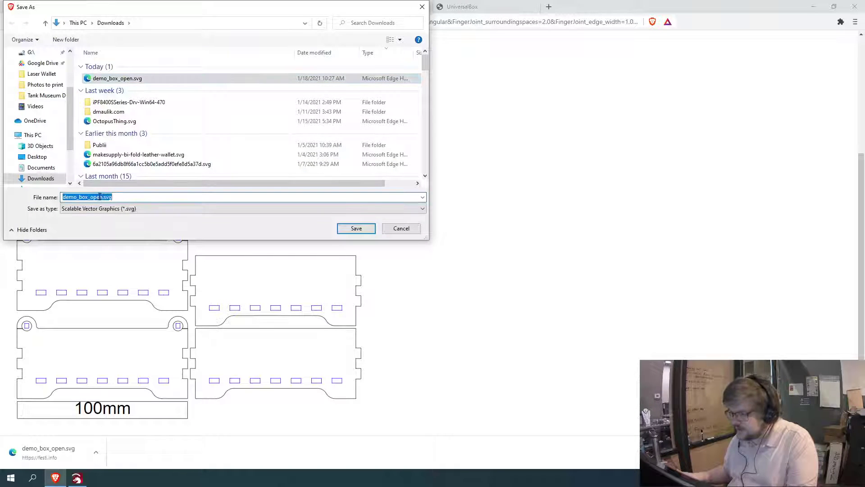
left_click(100, 197)
key("BackSpace")
key("BackSpace")
key("BackSpace")
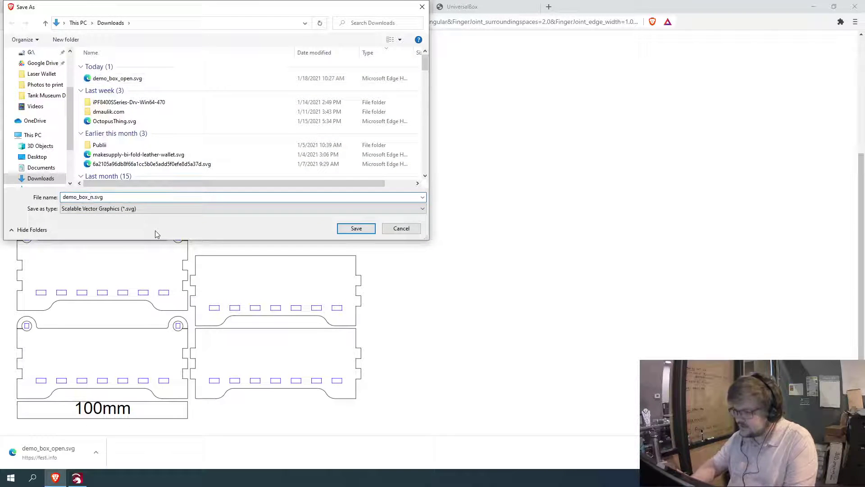
type("lid\\")
key("Return")
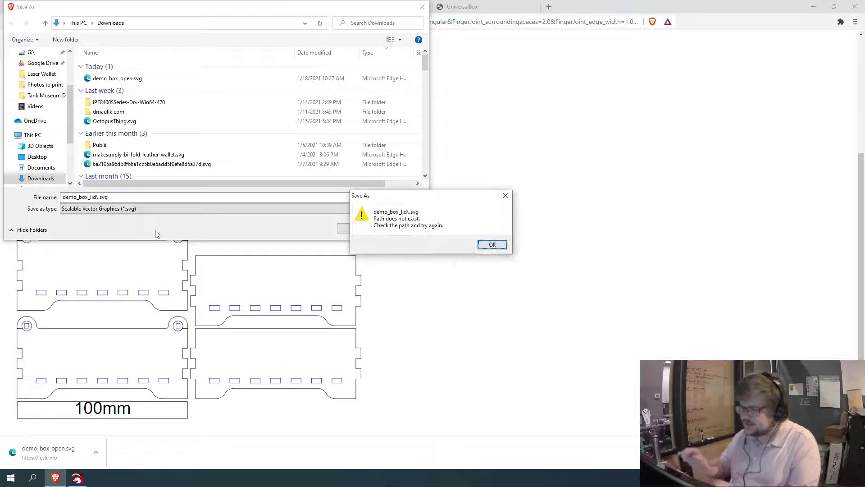
key("Return")
key("End")
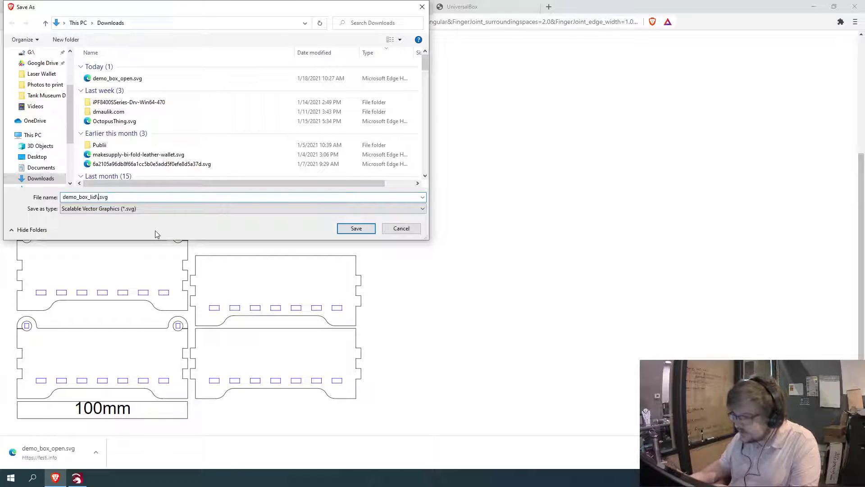
key("BackSpace")
key("Return")
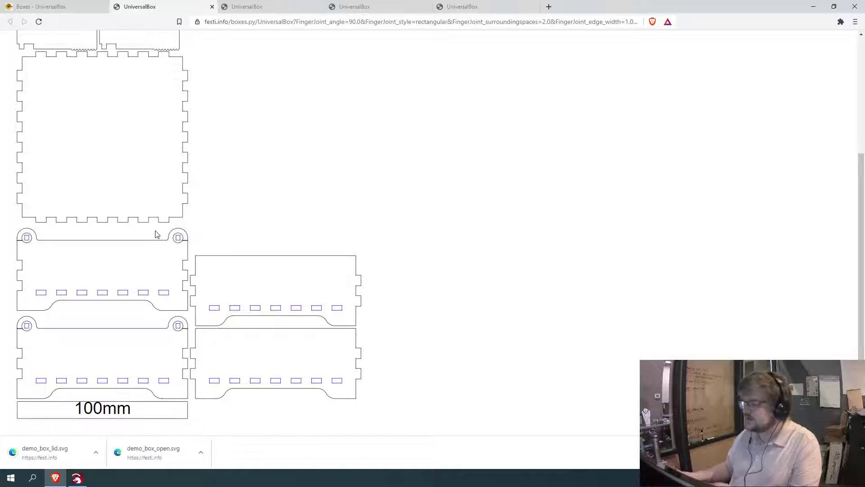
Step: Drag demo_box_open.svg from the browser's downloads bar onto the LightBurn canvas
left_click(834, 9)
left_click_drag(289, 14, 776, 15)
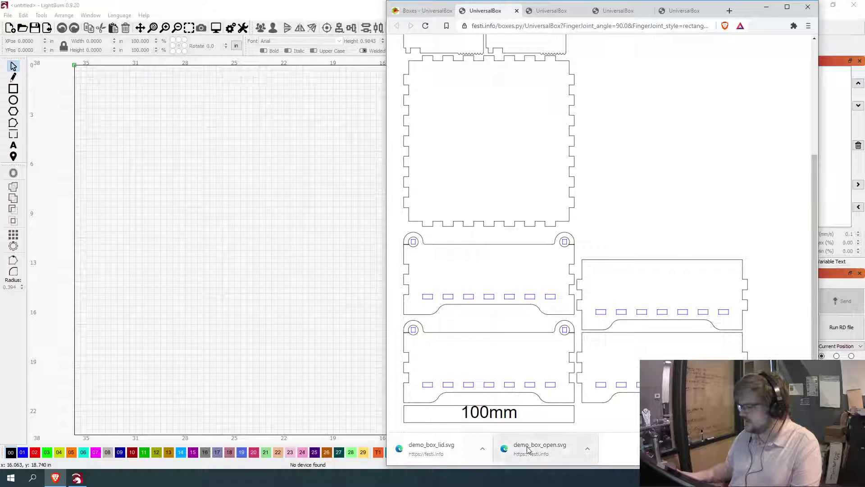
left_click_drag(527, 448, 183, 222)
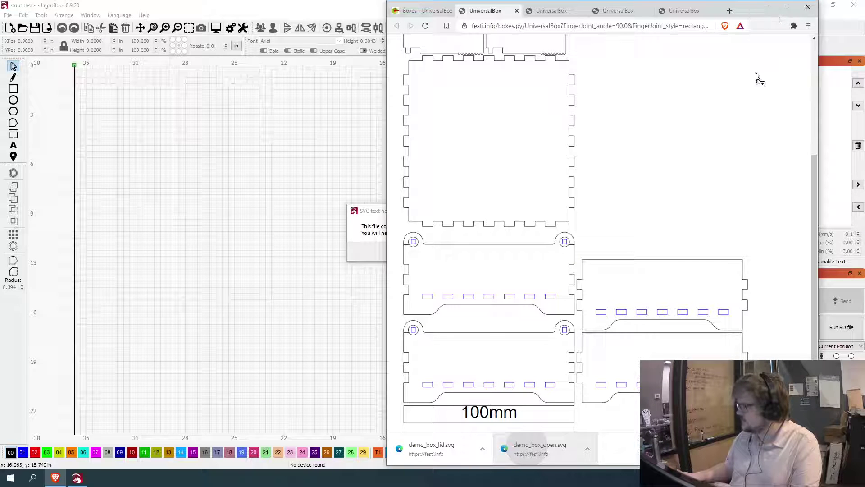
left_click(372, 249)
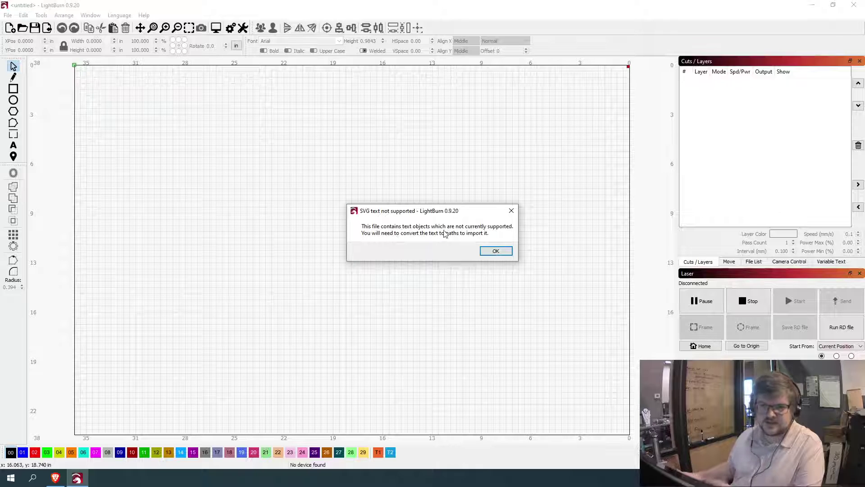
Step: Dismiss the SVG text warning and shift the imported open-box parts slightly right on the bed
left_click(496, 251)
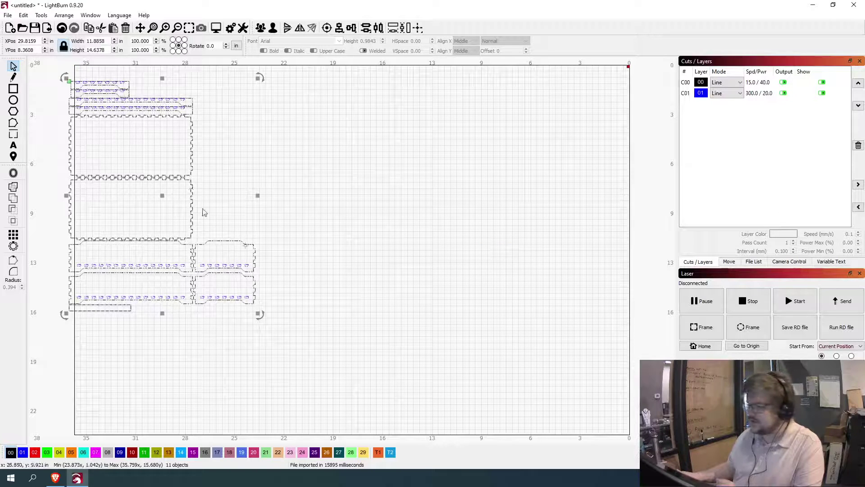
left_click_drag(162, 200, 220, 203)
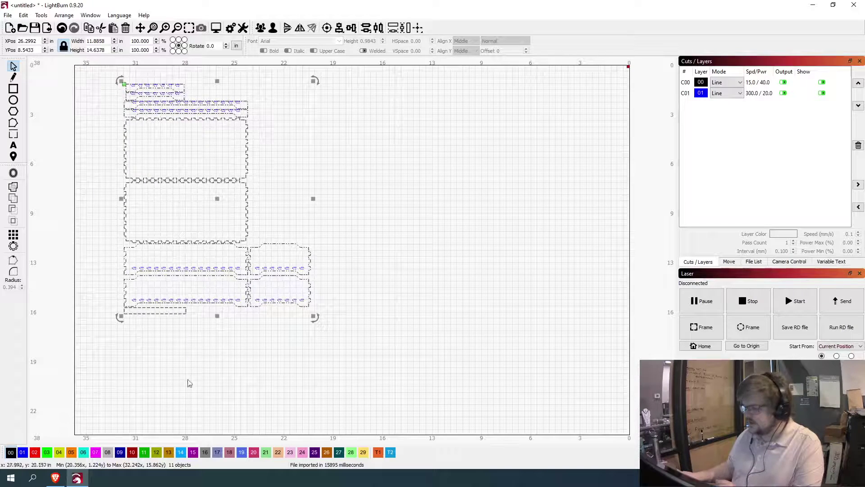
key("Escape")
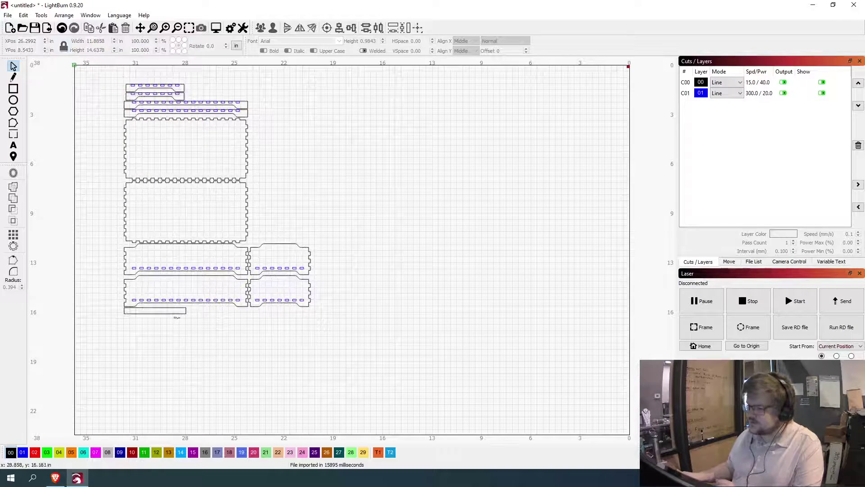
Step: Return to the browser tab holding the other UniversalBox layout
left_click(55, 477)
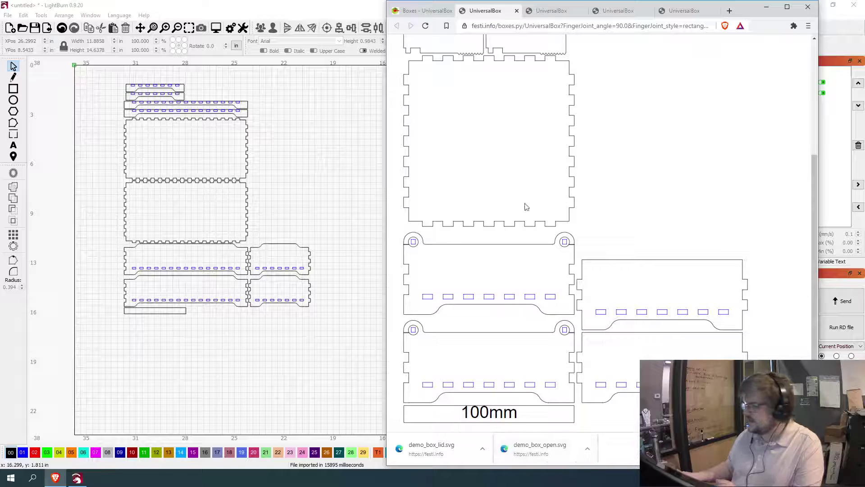
left_click(684, 13)
scroll(496, 268, "down", 5)
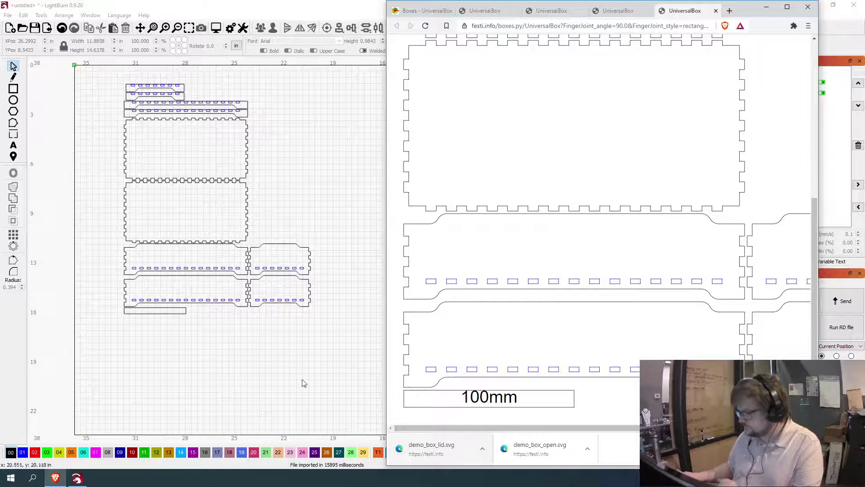
Step: Import demo_box_lid.svg into LightBurn and move its parts down beside the open-box set
scroll(284, 371, "down", 3)
left_click(284, 370)
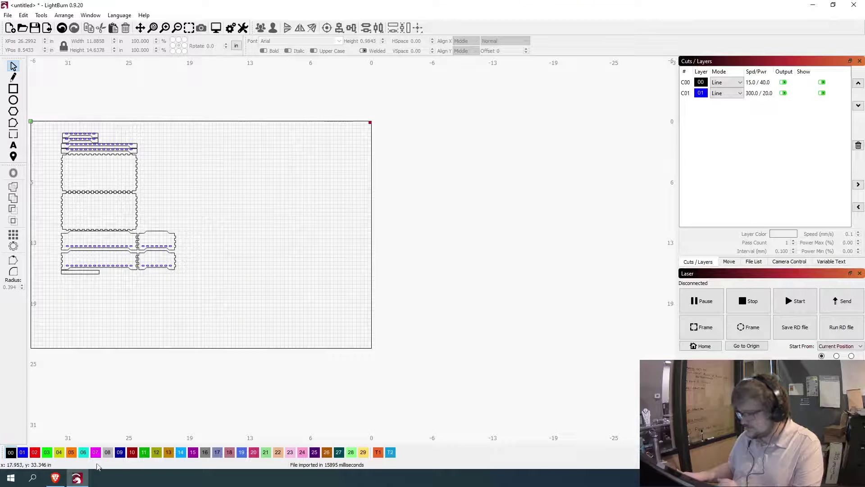
left_click(55, 478)
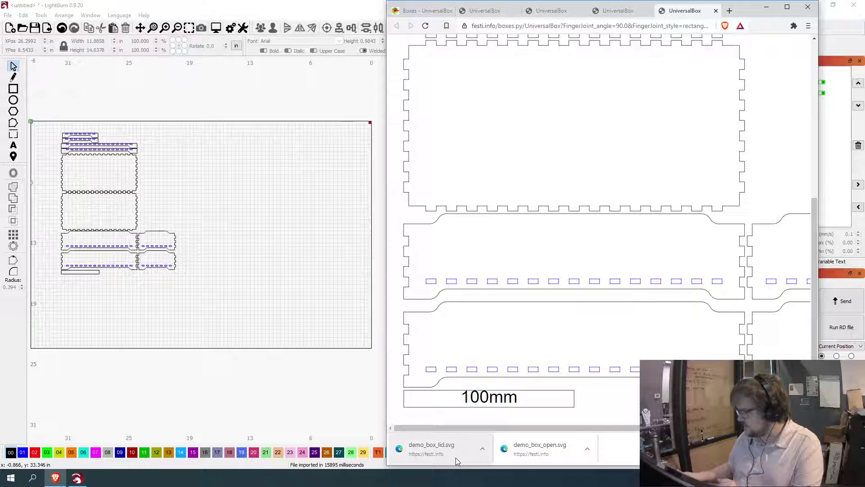
left_click_drag(460, 458, 289, 189)
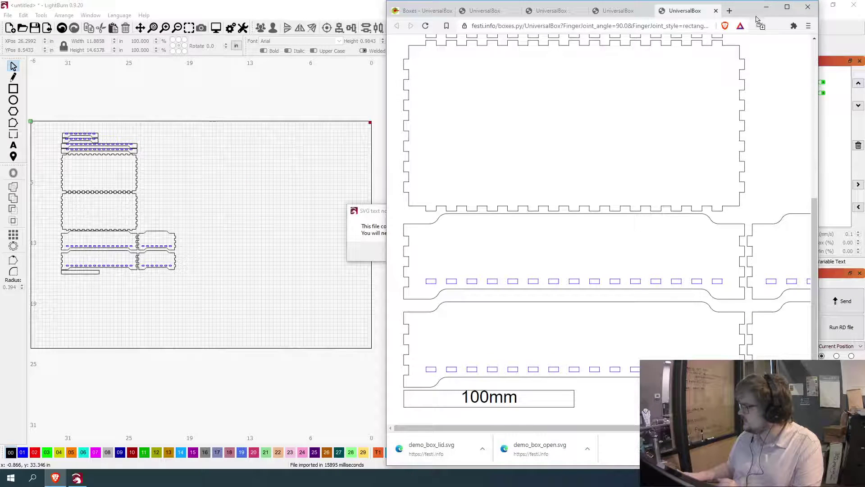
left_click(314, 290)
key("Return")
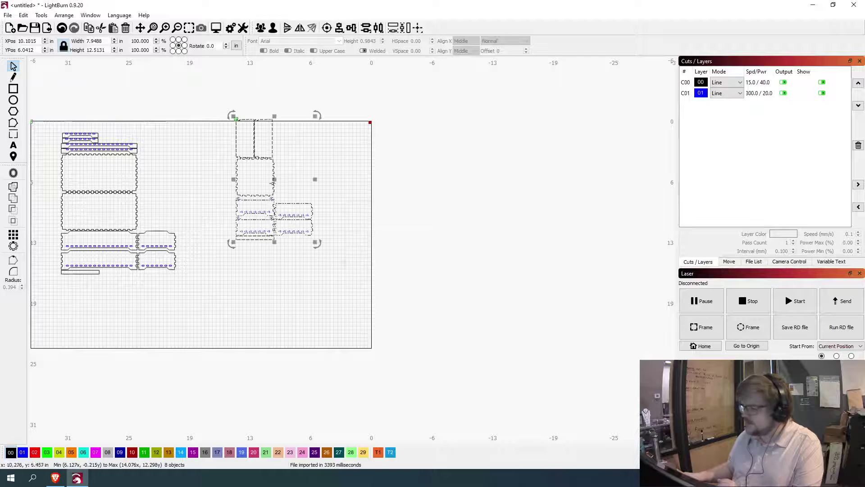
left_click_drag(274, 179, 274, 214)
Step: Delete the 100mm reference bars under both the open-box and lid sets
scroll(83, 272, "up", 3)
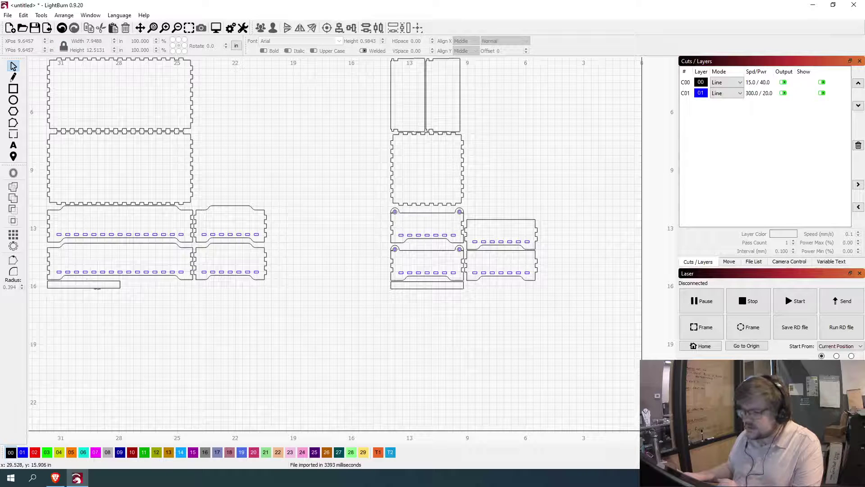
left_click(90, 285)
key("Delete")
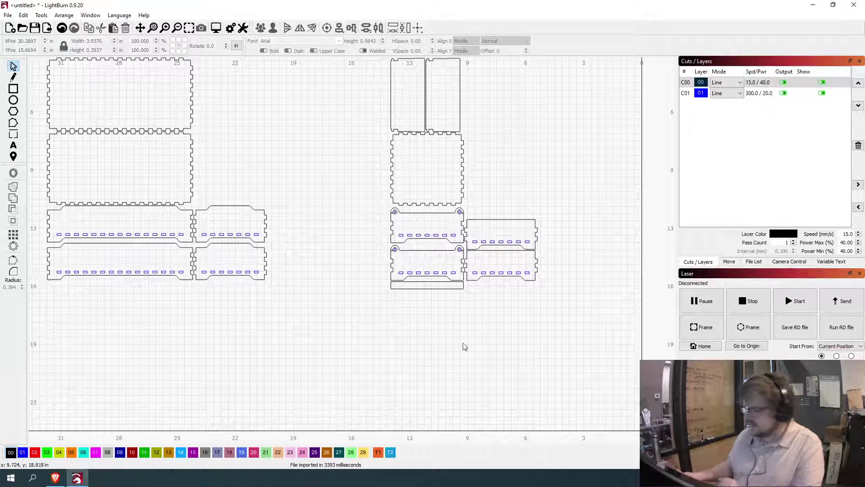
left_click_drag(450, 318, 418, 292)
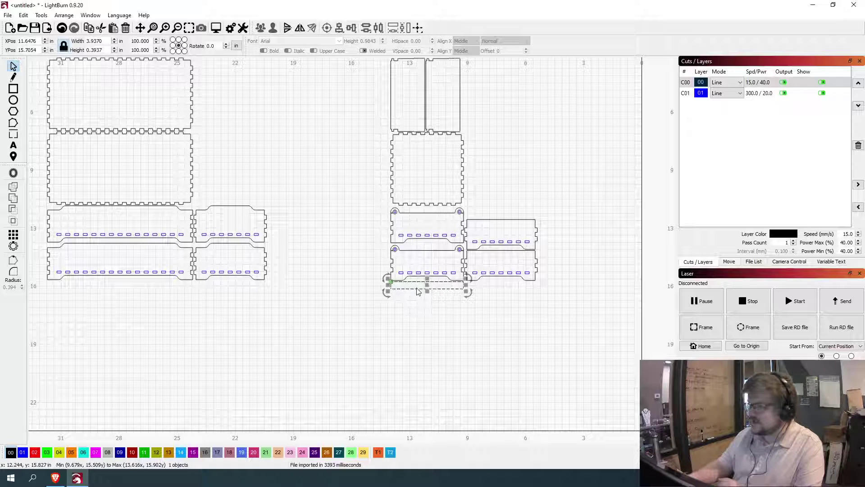
key("Delete")
left_click(226, 208)
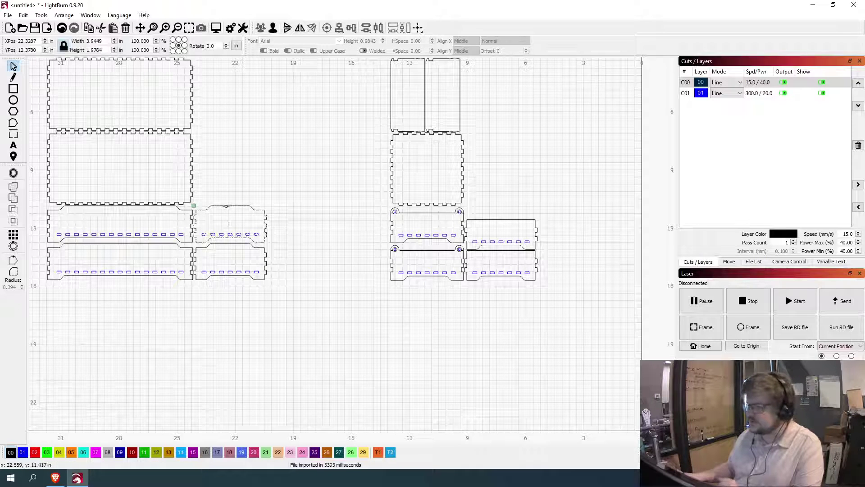
left_click(286, 147)
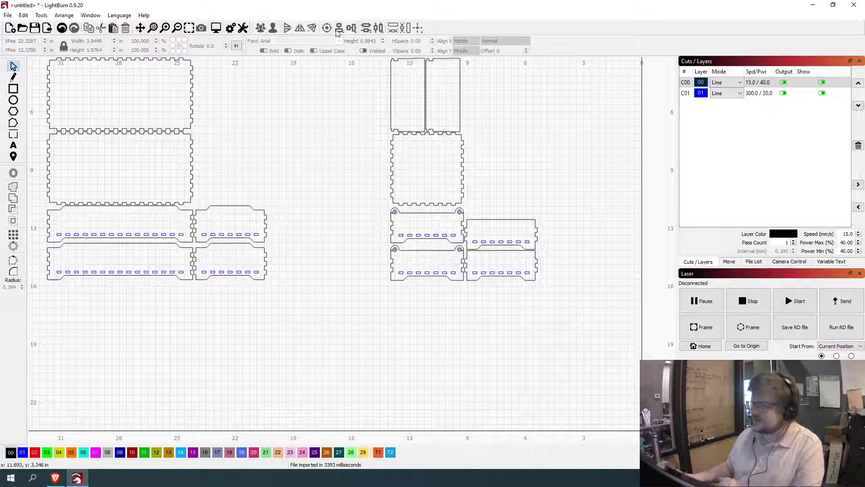
left_click(236, 46)
left_click(236, 46)
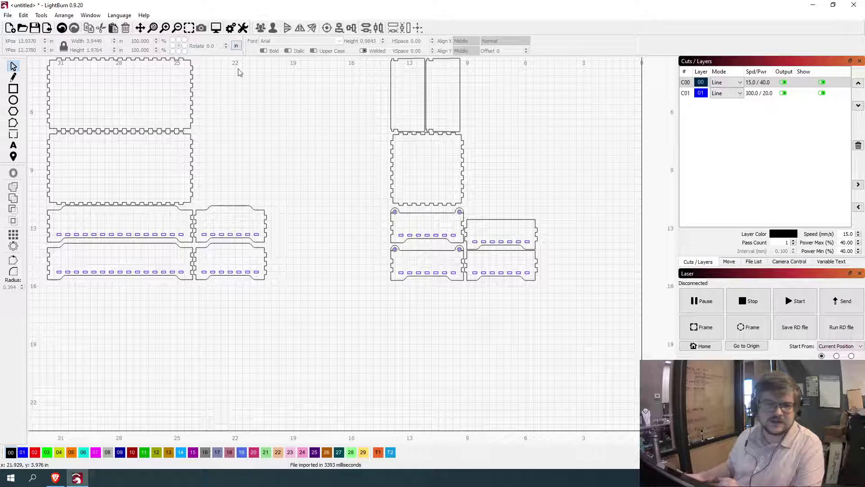
left_click(236, 46)
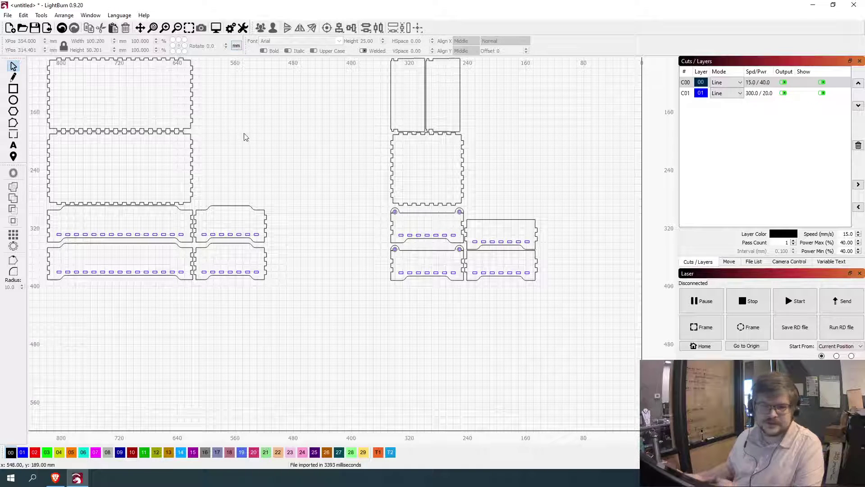
scroll(307, 324, "down", 2)
scroll(293, 297, "up", 1)
scroll(208, 221, "down", 1)
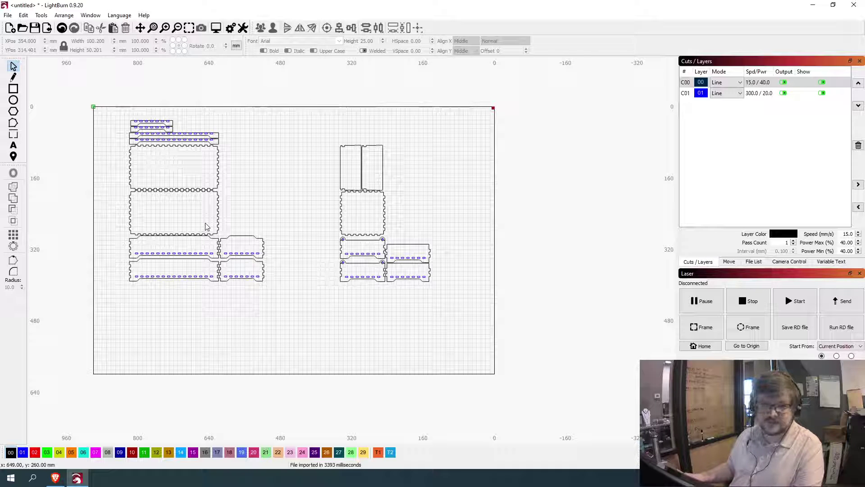
scroll(142, 248, "up", 5)
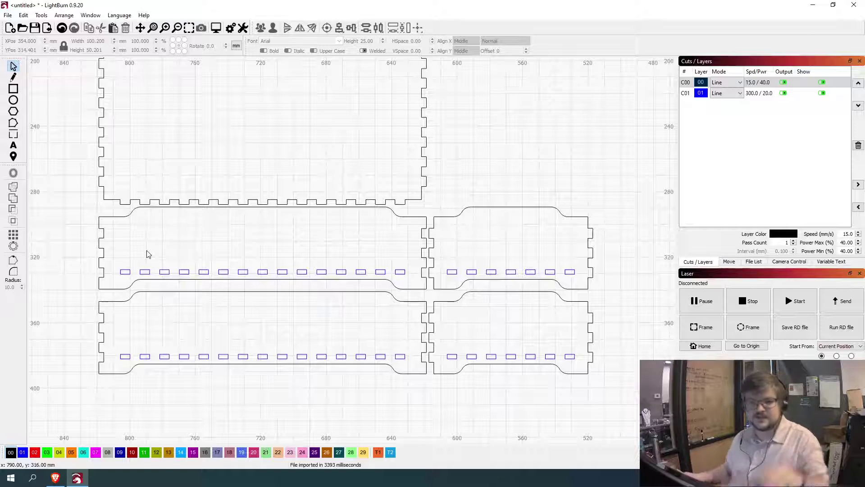
scroll(138, 244, "up", 2)
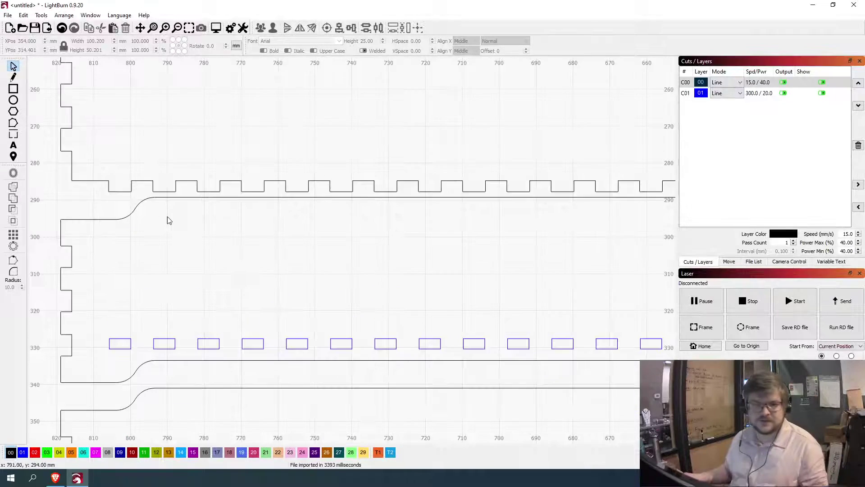
scroll(170, 218, "down", 8)
scroll(203, 144, "up", 6)
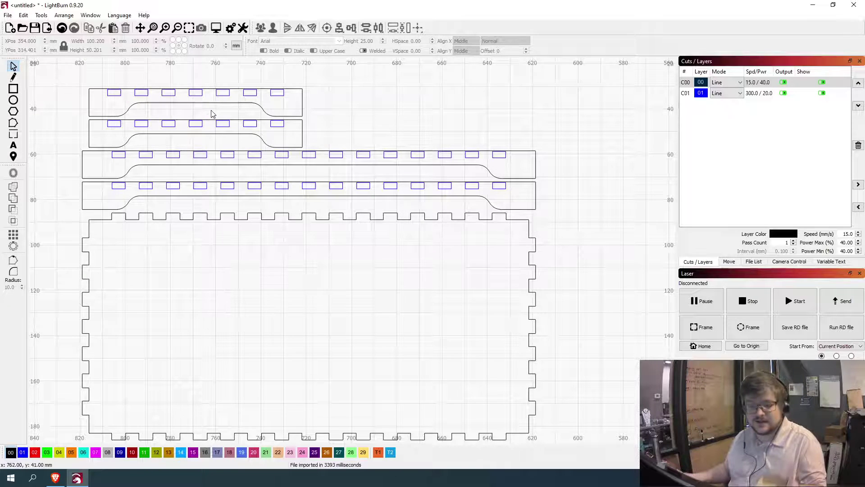
scroll(210, 118, "down", 2)
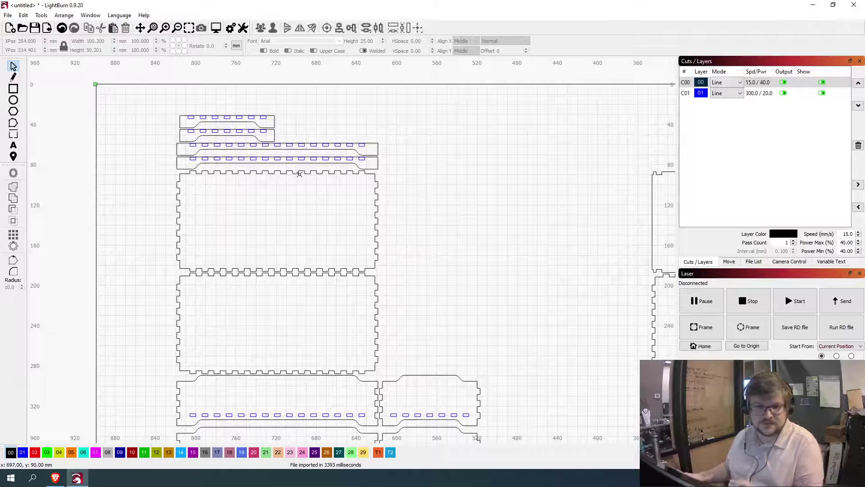
Step: Marquee-select and delete the four thin strip pieces along the top of the left layout
left_click(300, 173)
left_click_drag(145, 106, 398, 189)
key("Delete")
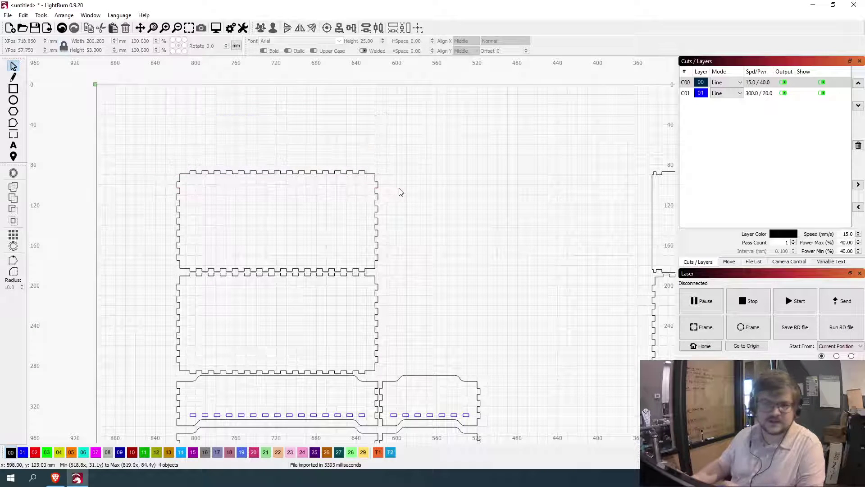
scroll(401, 194, "down", 3)
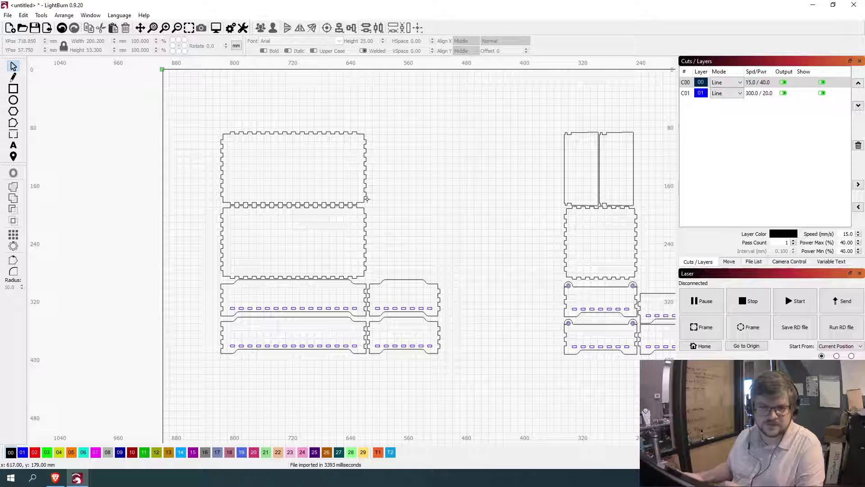
Step: Delete the upper large finger-jointed panel of the left layout
left_click(363, 198)
key("Delete")
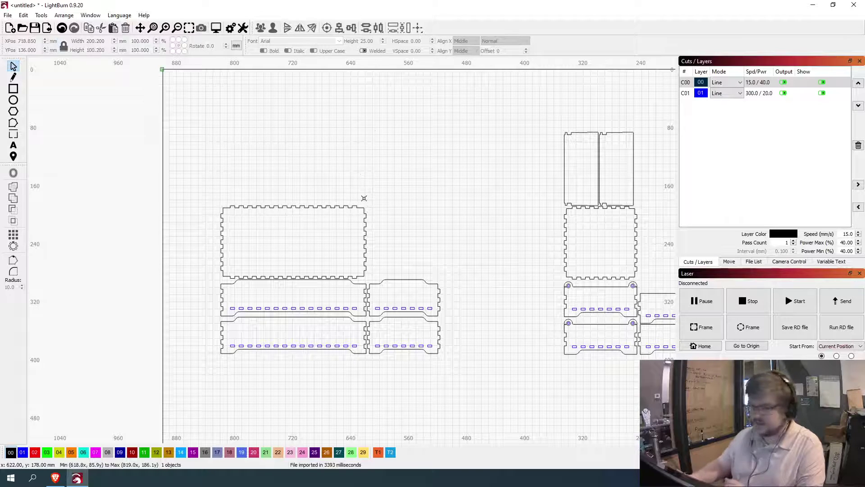
scroll(415, 242, "down", 2)
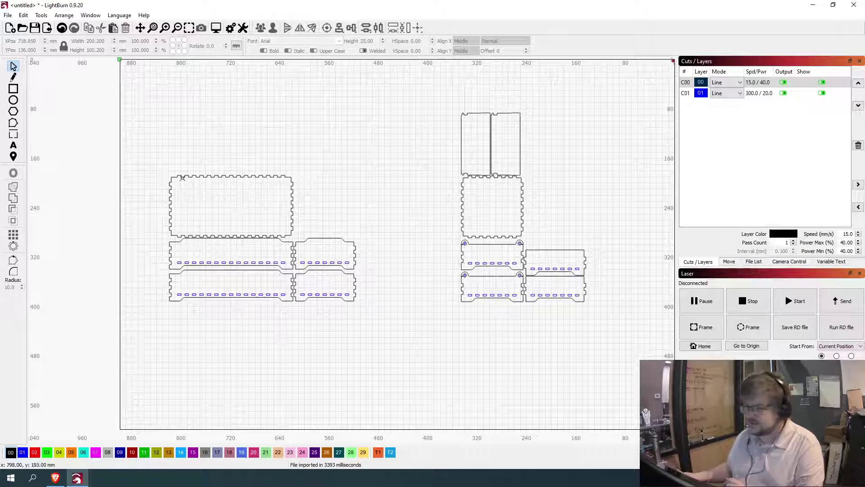
Step: Select all twelve box pieces and assign them to the black layer 00 (C00)
left_click_drag(139, 81, 606, 324)
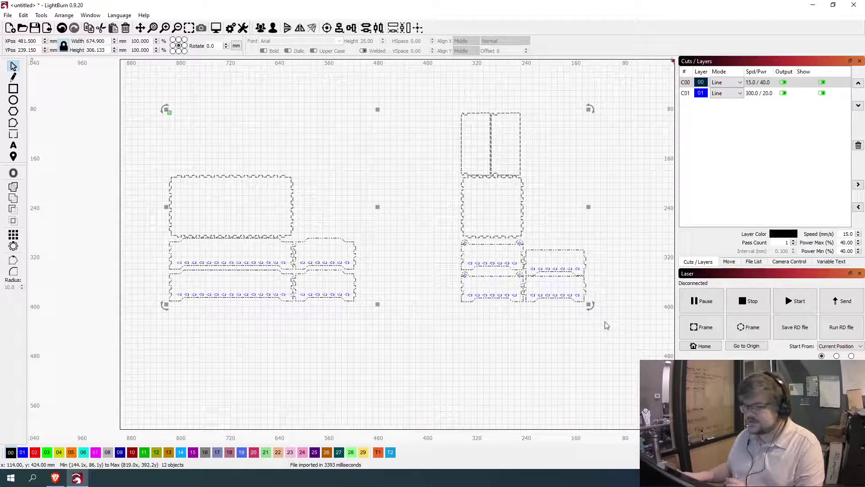
left_click(10, 452)
left_click(193, 382)
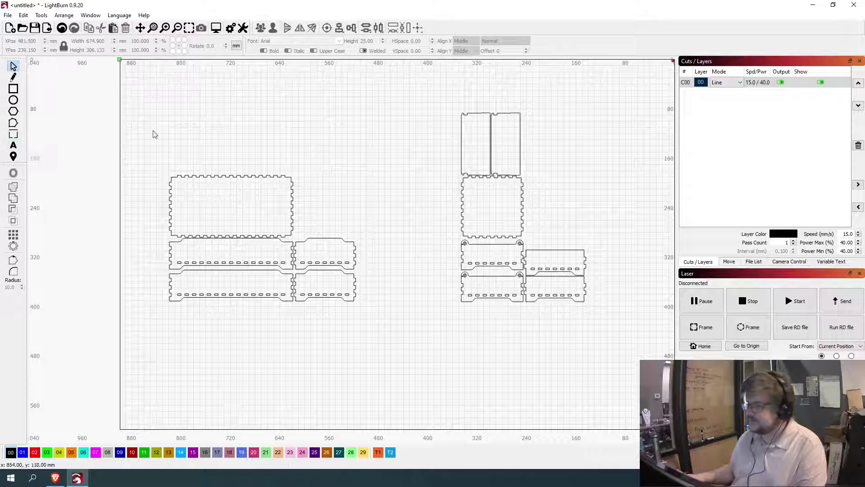
Step: Move the right-hand group of box pieces left toward the other box
left_click_drag(434, 88, 647, 396)
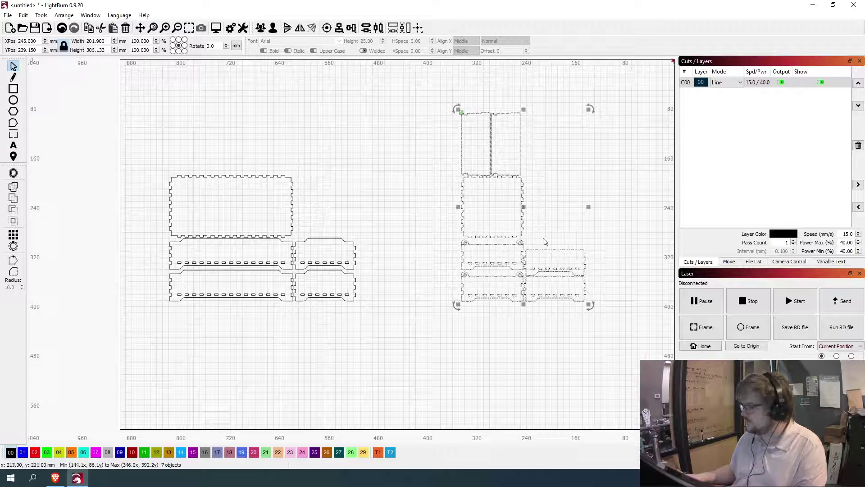
left_click_drag(521, 207, 432, 208)
left_click(517, 195)
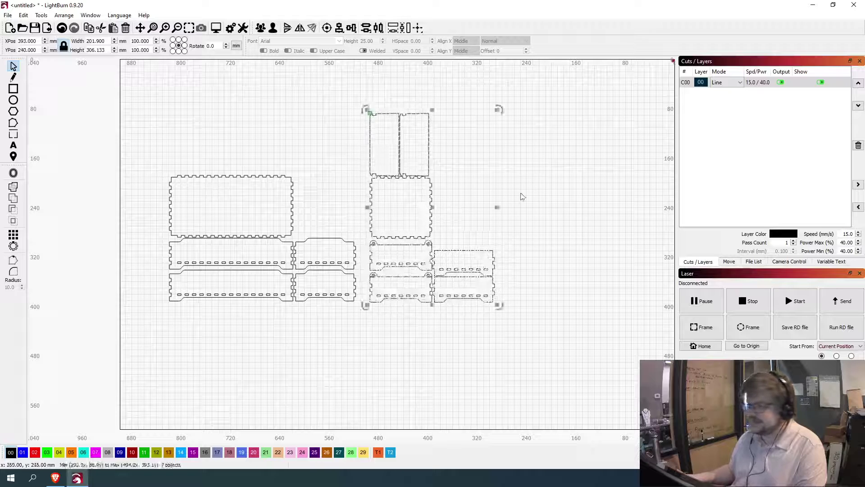
Step: Place the two tall upright pieces beside the square panel
left_click_drag(332, 95, 464, 181)
left_click_drag(401, 148, 466, 215)
left_click(212, 164)
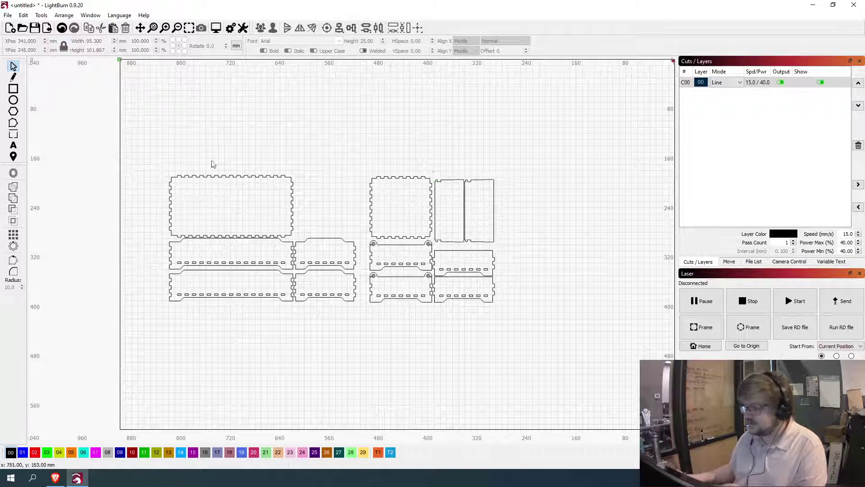
Step: Drag the bottom-left long slotted panel slightly lower
scroll(180, 295, "up", 2)
left_click(167, 280)
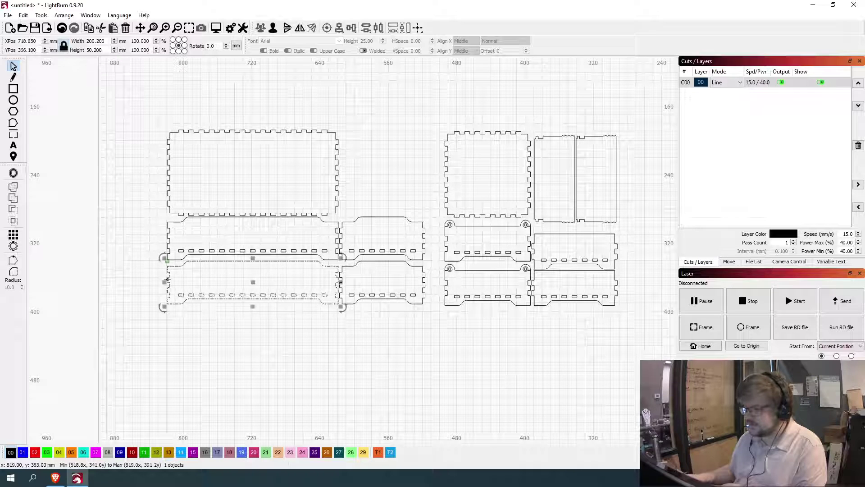
mouse_move(253, 282)
left_mouse_down()
mouse_move(246, 331)
mouse_move(200, 301)
mouse_move(247, 310)
mouse_move(250, 291)
left_mouse_up()
left_click(247, 336)
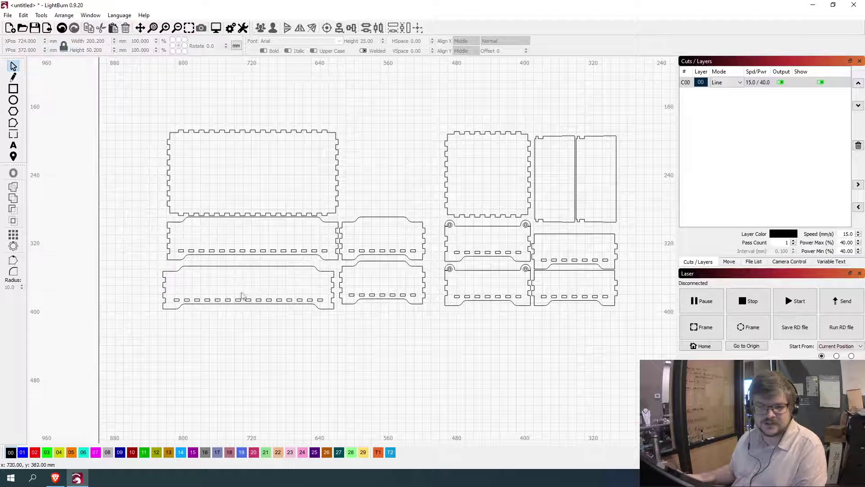
Step: Undo an outline-only move and nudge the whole slotted long panel up beneath its twin
left_click(243, 266)
scroll(204, 296, "up", 3)
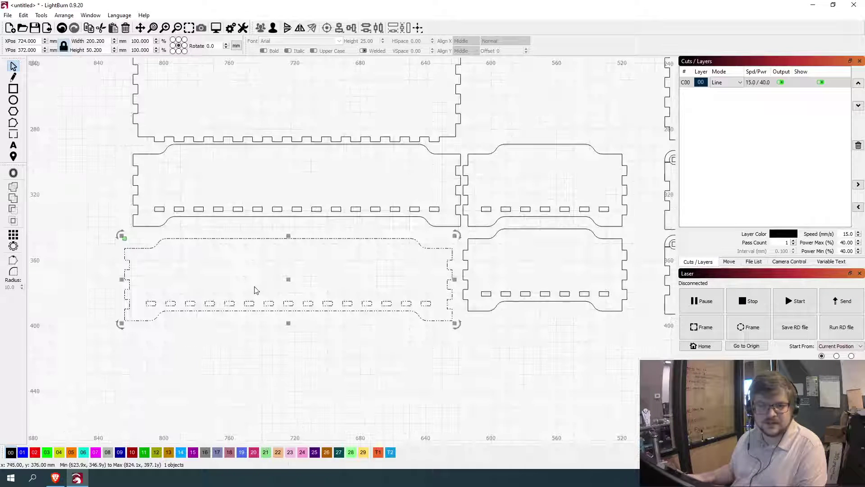
left_click(353, 359)
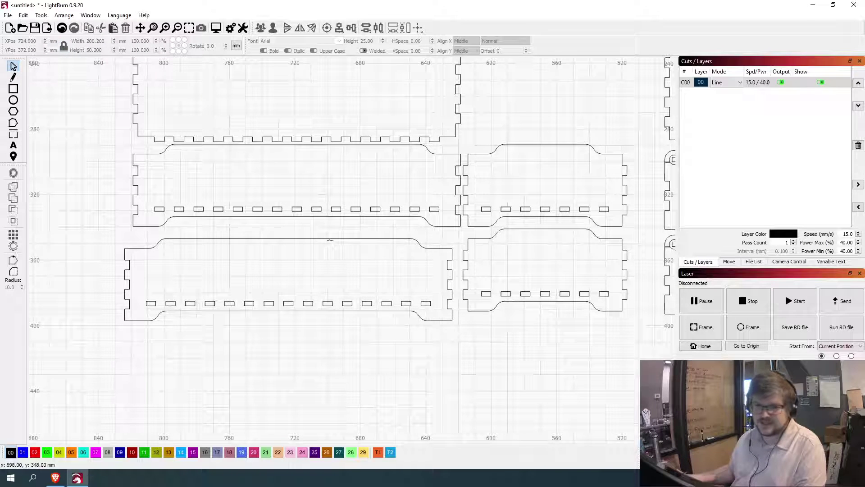
left_click(330, 240)
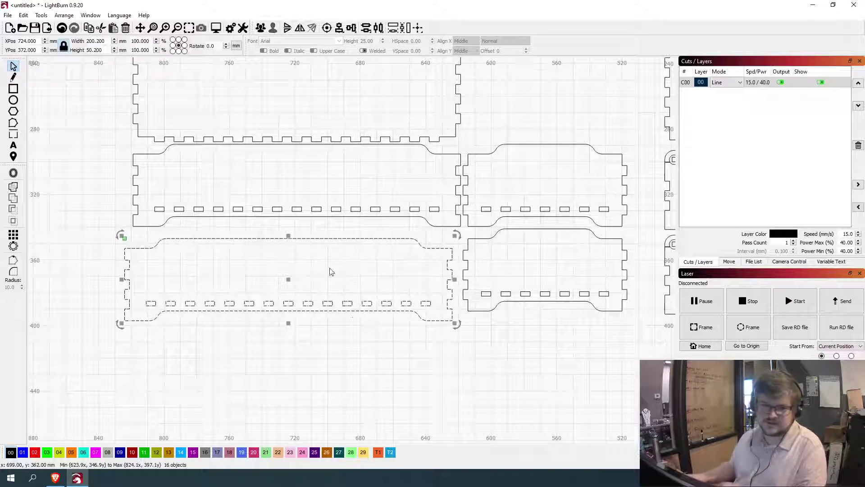
left_click(368, 337)
left_click(332, 247)
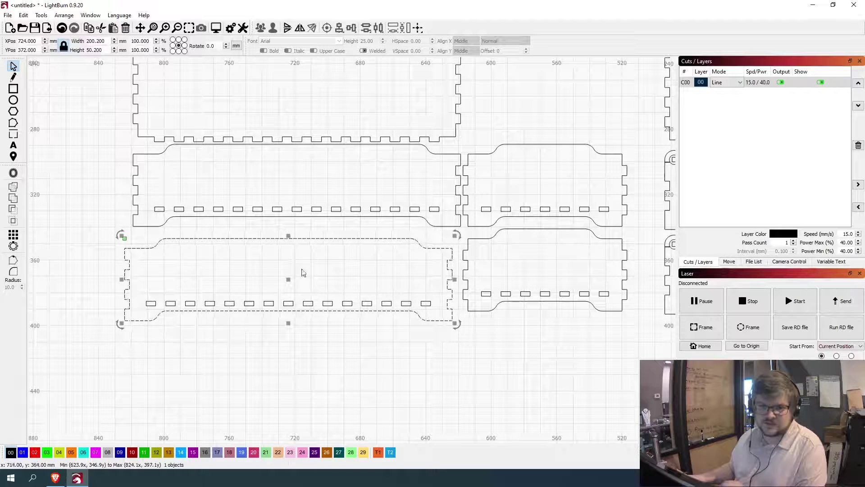
left_click(287, 279)
left_click(288, 237)
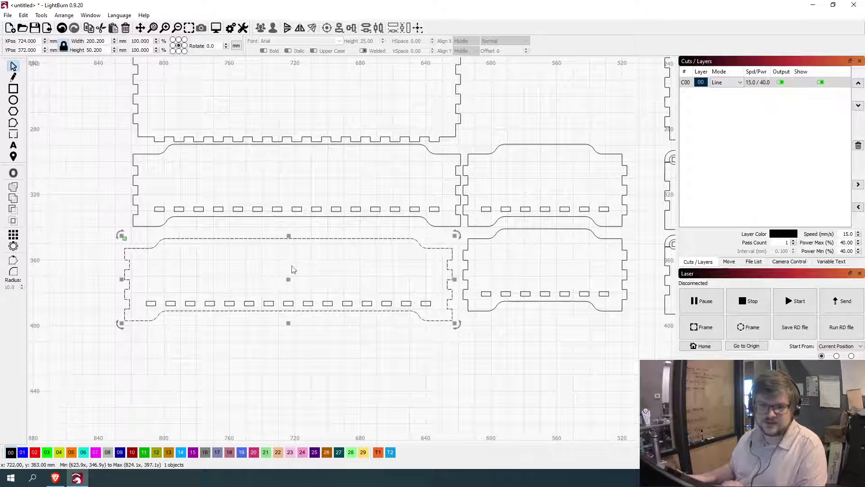
left_click_drag(290, 283, 309, 412)
key("ctrl+z")
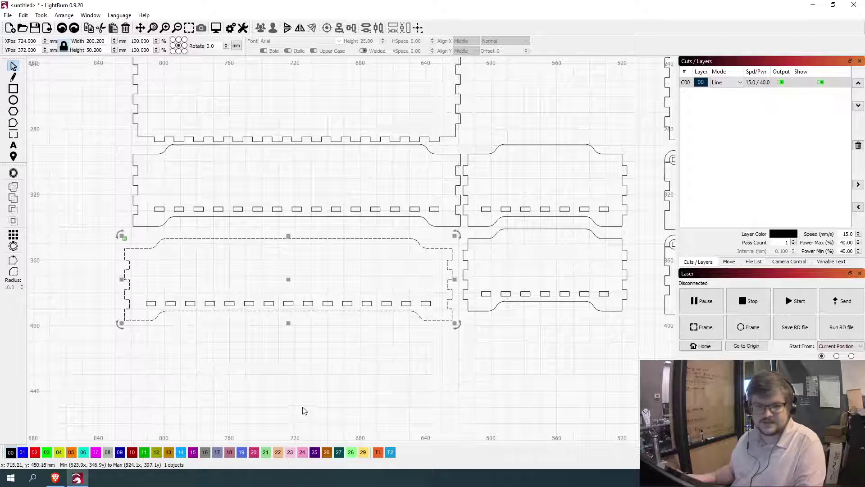
left_click(318, 332)
left_click(317, 326)
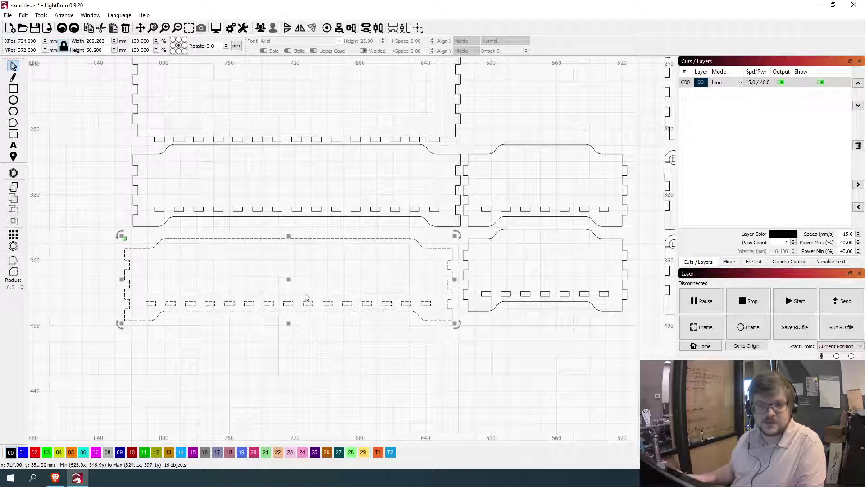
mouse_move(289, 281)
left_mouse_down()
mouse_move(293, 302)
mouse_move(289, 272)
left_mouse_up()
left_click(377, 364)
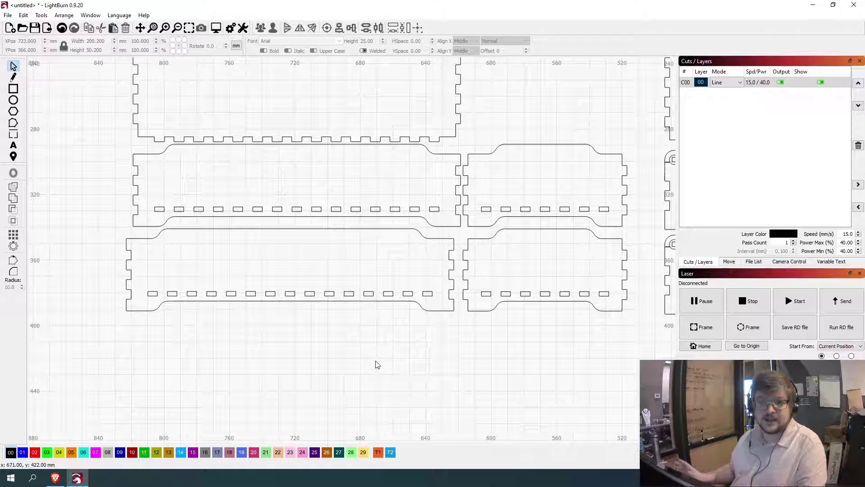